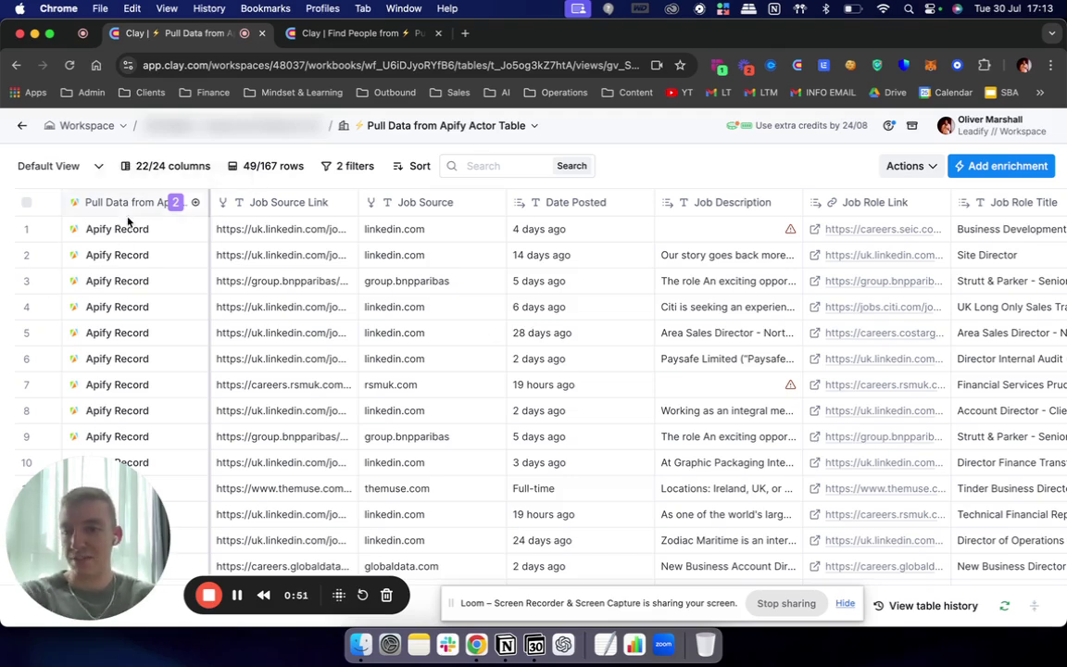
Step: Change the Job Source Link column's type from text to URL
click(285, 229)
click(287, 281)
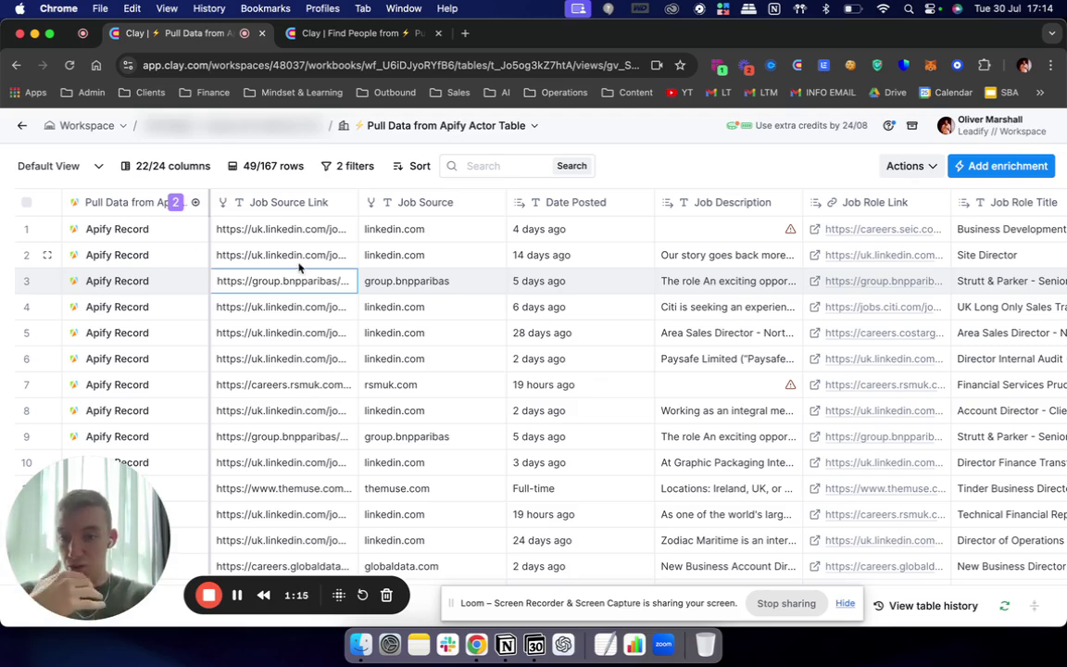
scroll(278, 278, down, 3)
click(289, 201)
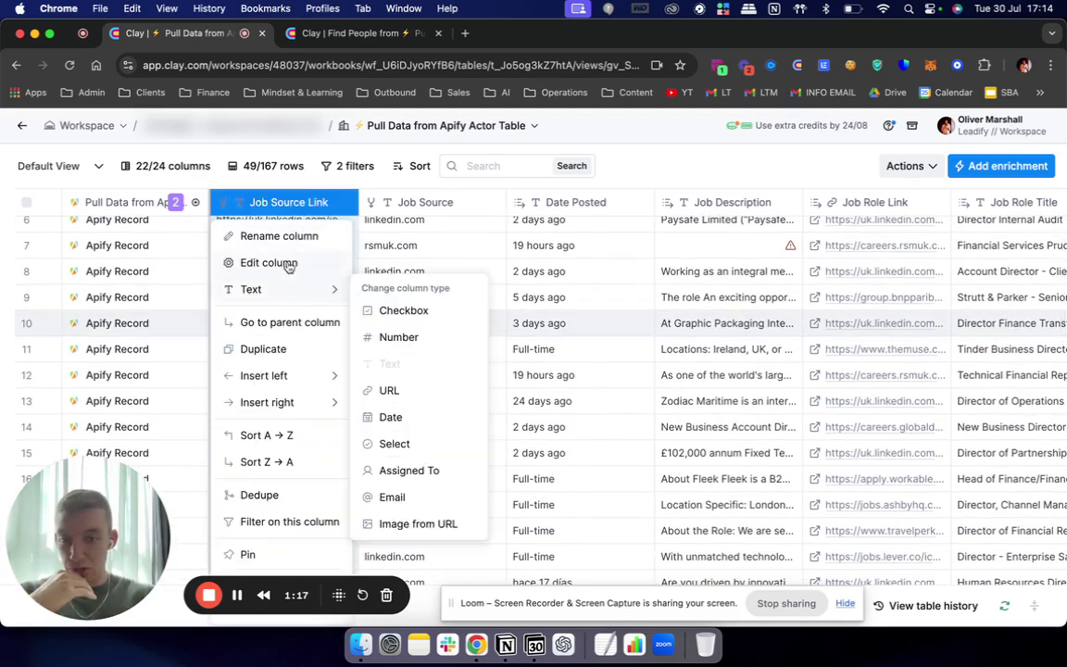
mouse_move(305, 289)
click(389, 390)
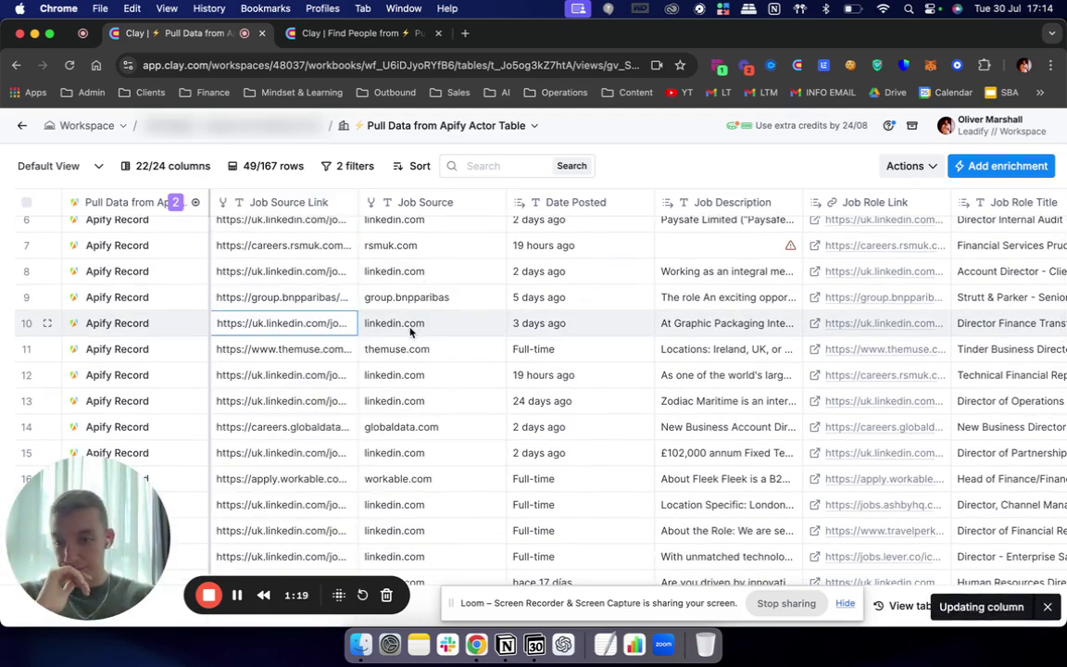
Step: Look through the Job Source Link and Job Source columns down to the end of the table
scroll(330, 398, down, 10)
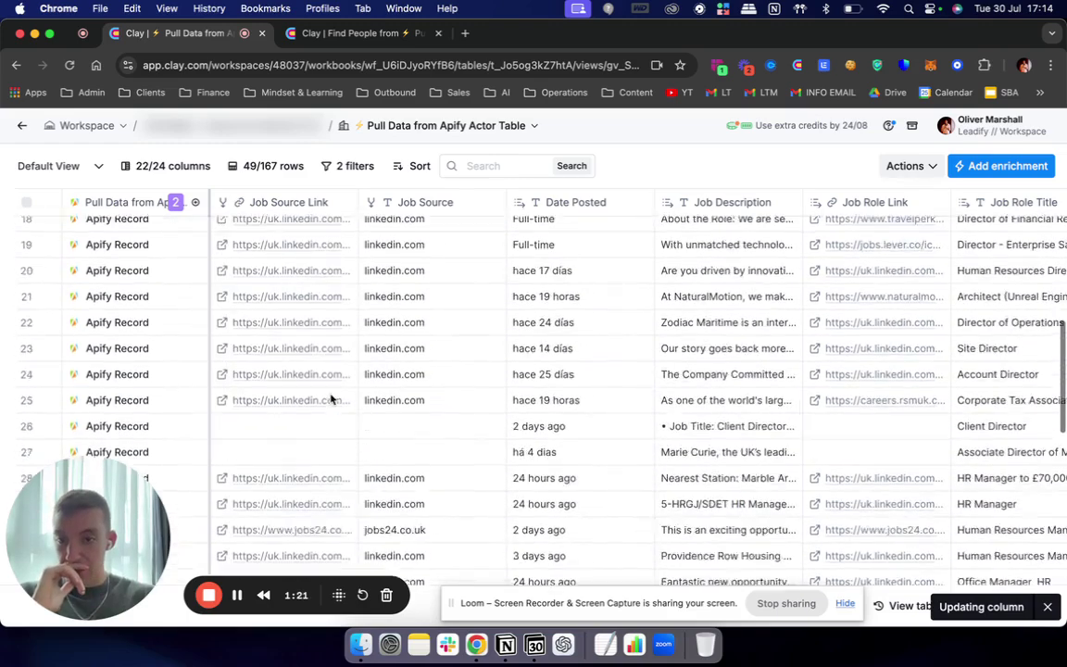
scroll(324, 386, down, 5)
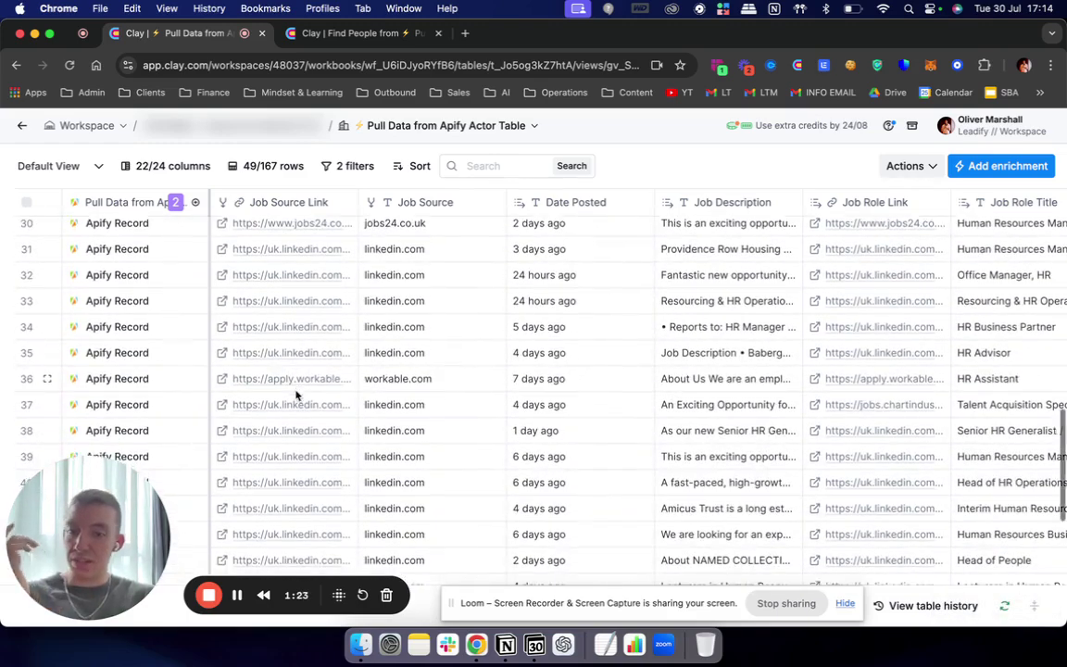
scroll(300, 438, down, 3)
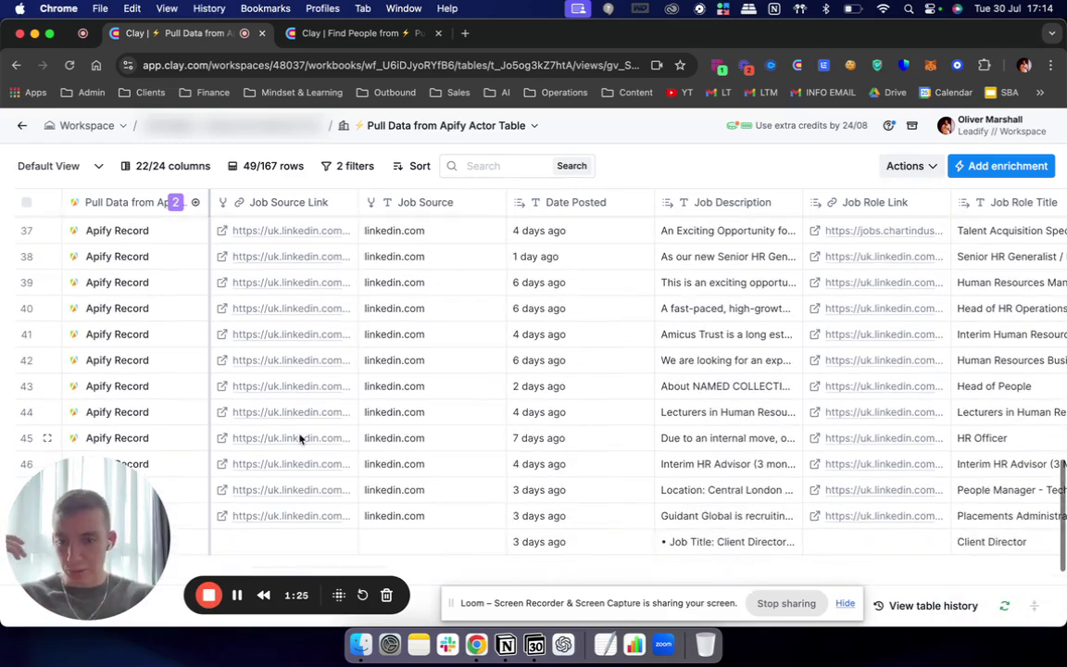
scroll(300, 436, up, 10)
scroll(299, 436, up, 5)
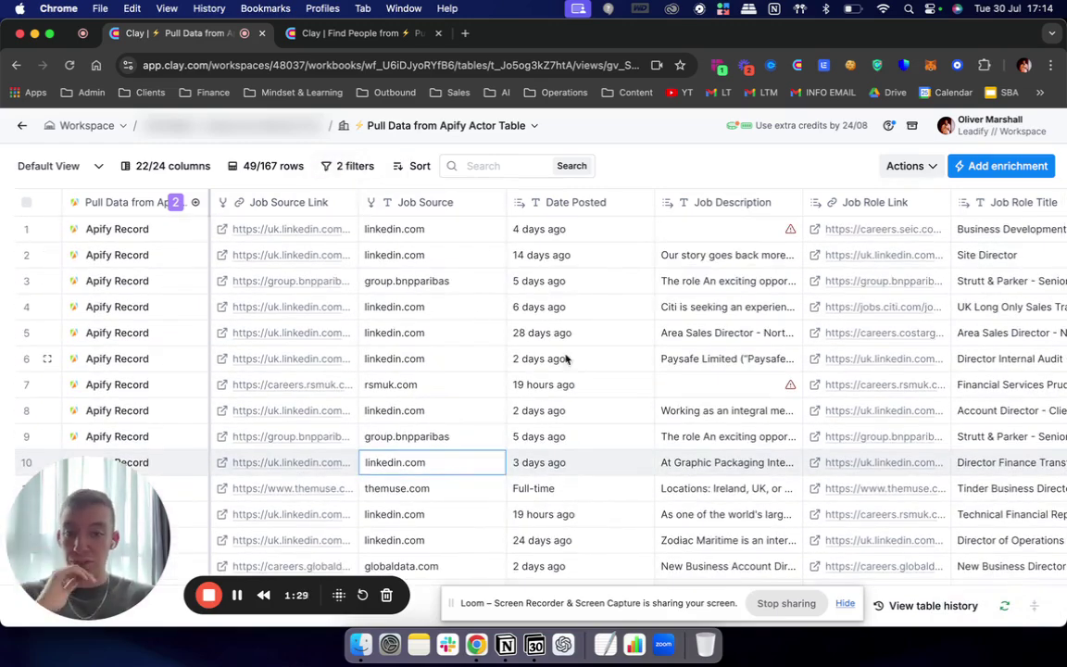
click(546, 361)
click(445, 358)
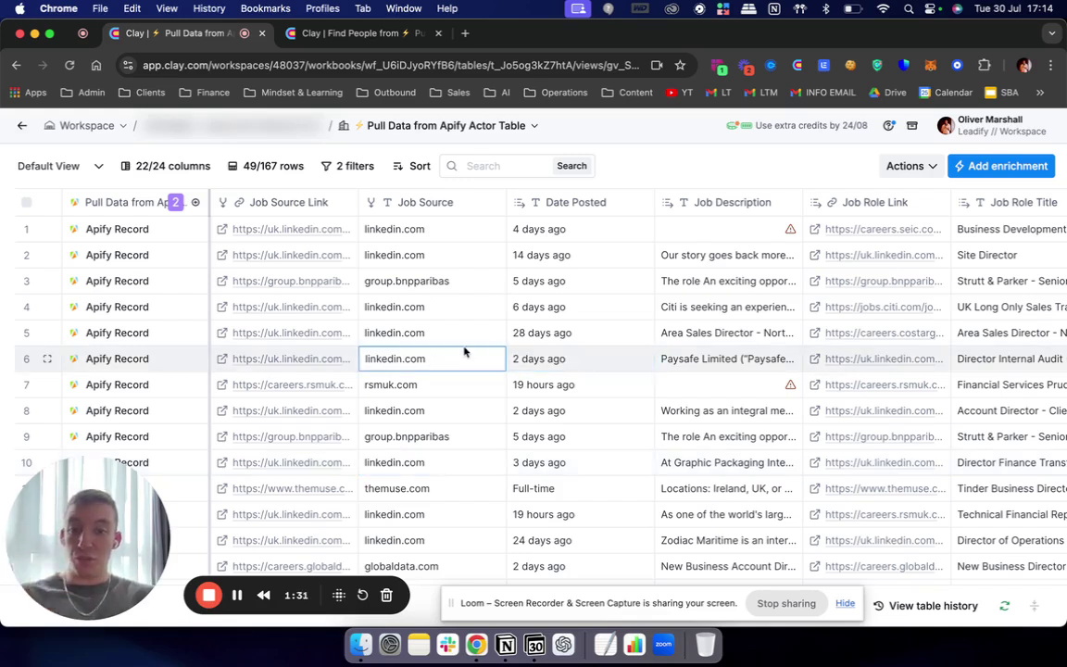
Step: Examine the Date Posted values from the first rows down through the lower part of the table
click(529, 359)
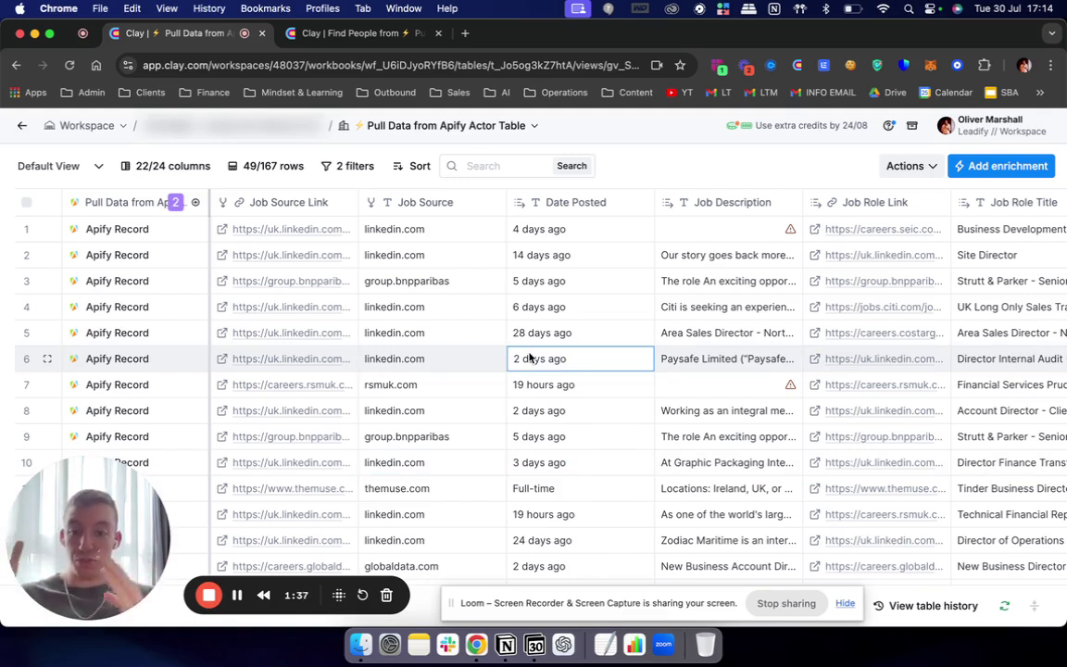
click(562, 392)
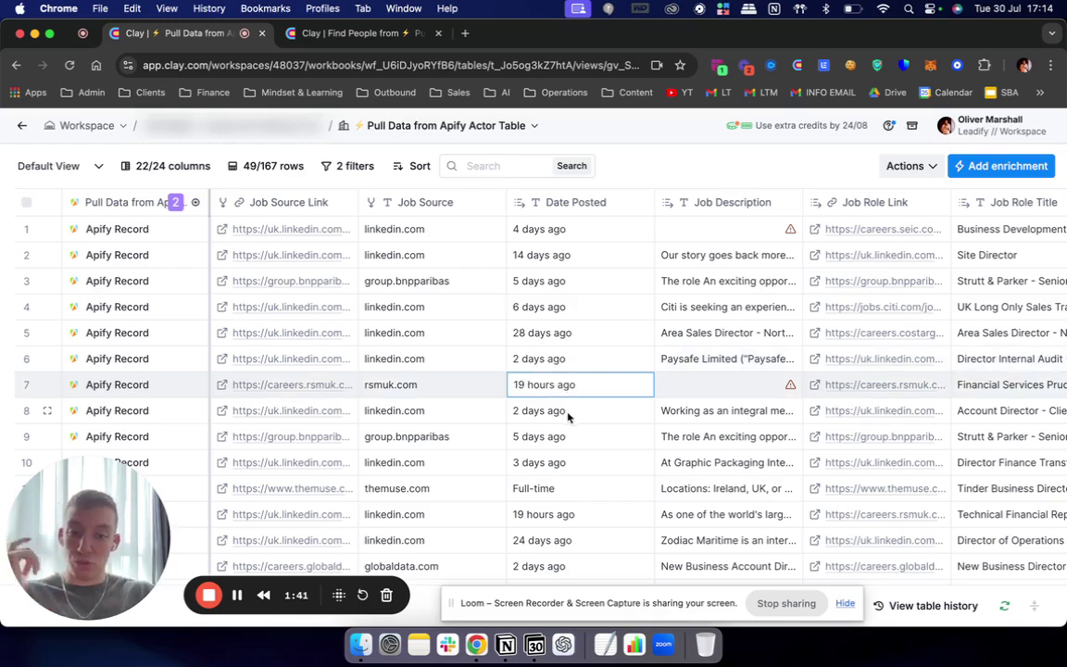
click(633, 414)
scroll(564, 294, down, 5)
scroll(564, 295, down, 10)
scroll(564, 295, up, 3)
scroll(564, 294, up, 2)
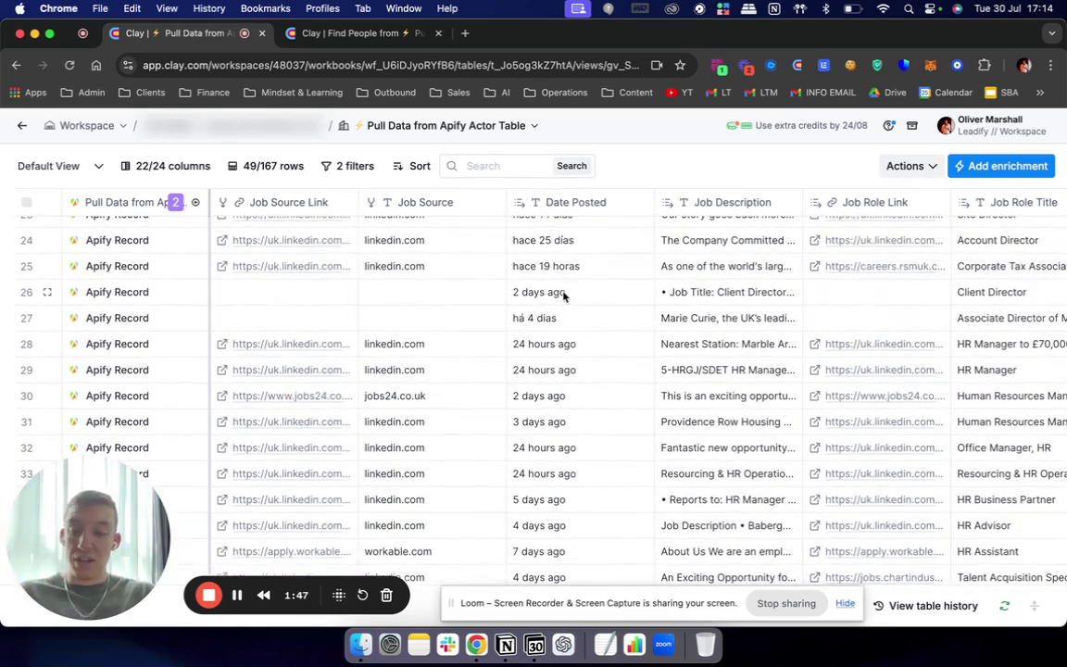
scroll(564, 295, up, 1)
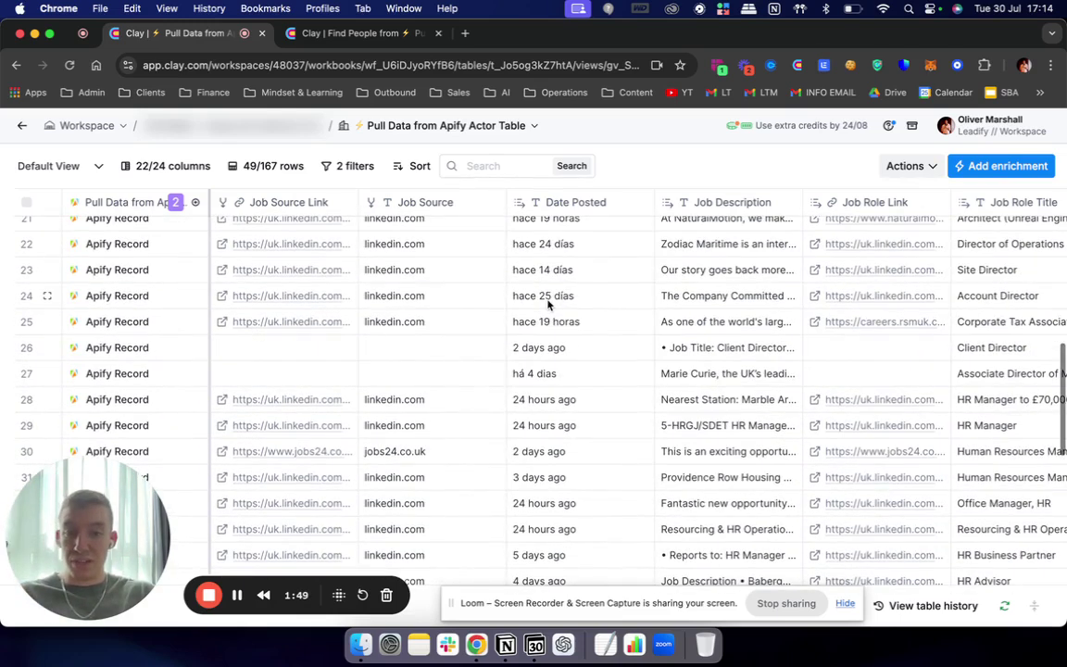
Step: Inspect the Spanish-language Date Posted entries in rows 24 and 22 and compare them with the surrounding rows
double_click(547, 296)
double_click(547, 296)
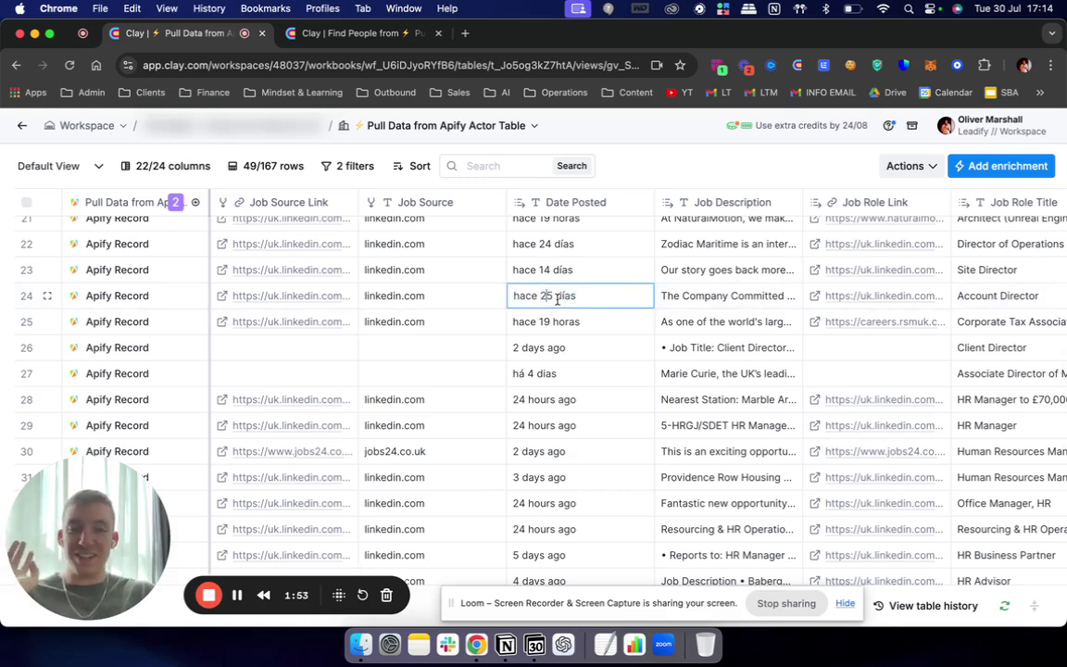
click(548, 296)
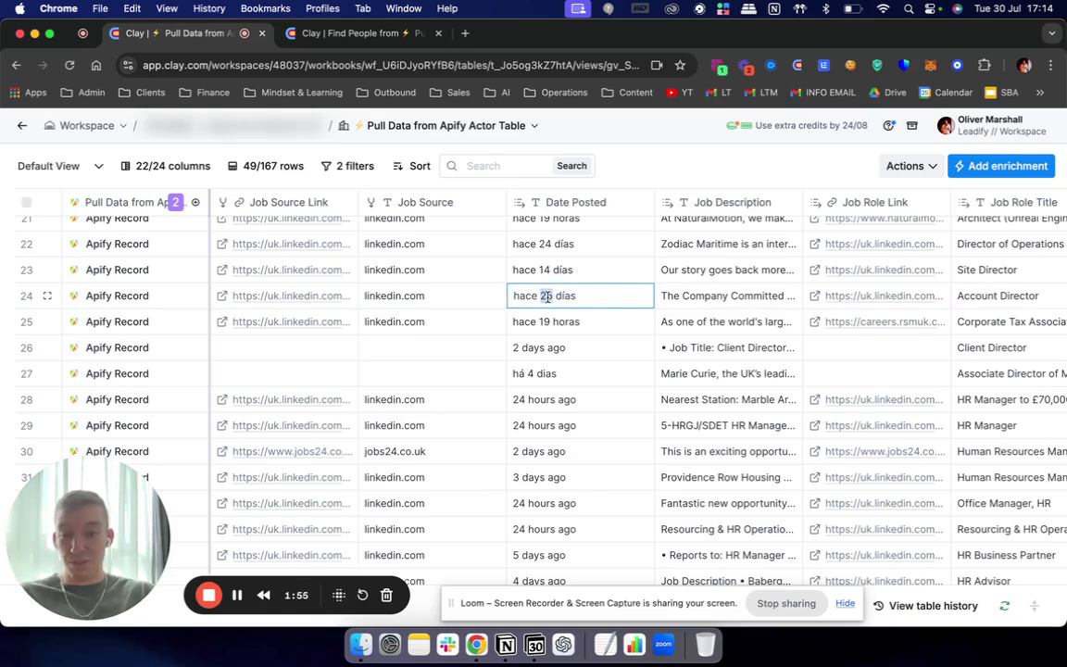
scroll(559, 319, up, 3)
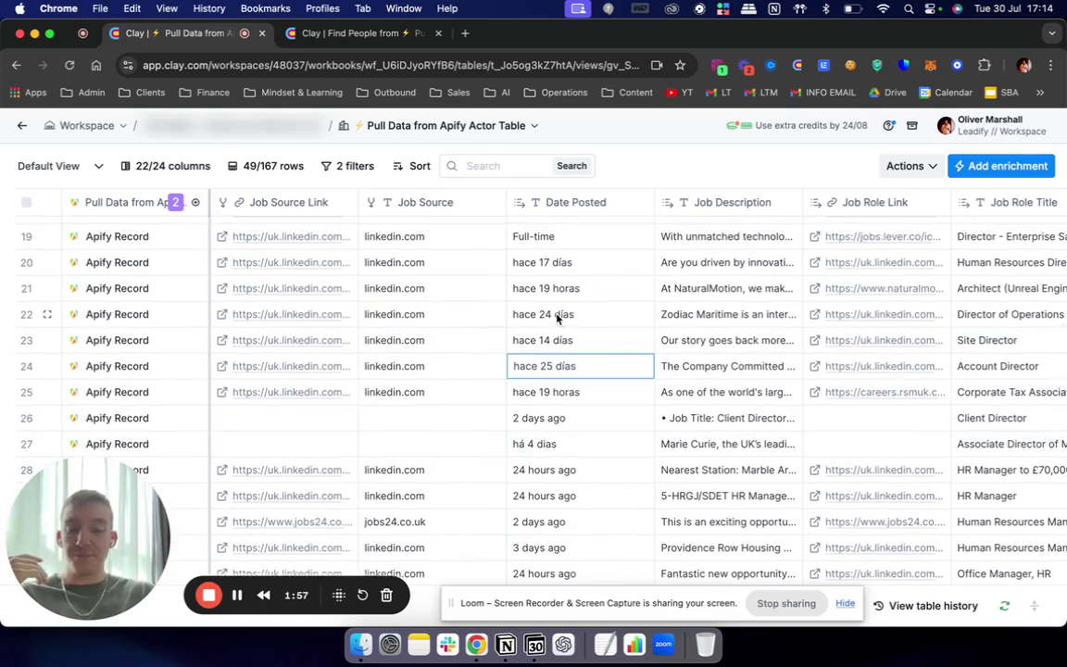
click(546, 313)
click(546, 312)
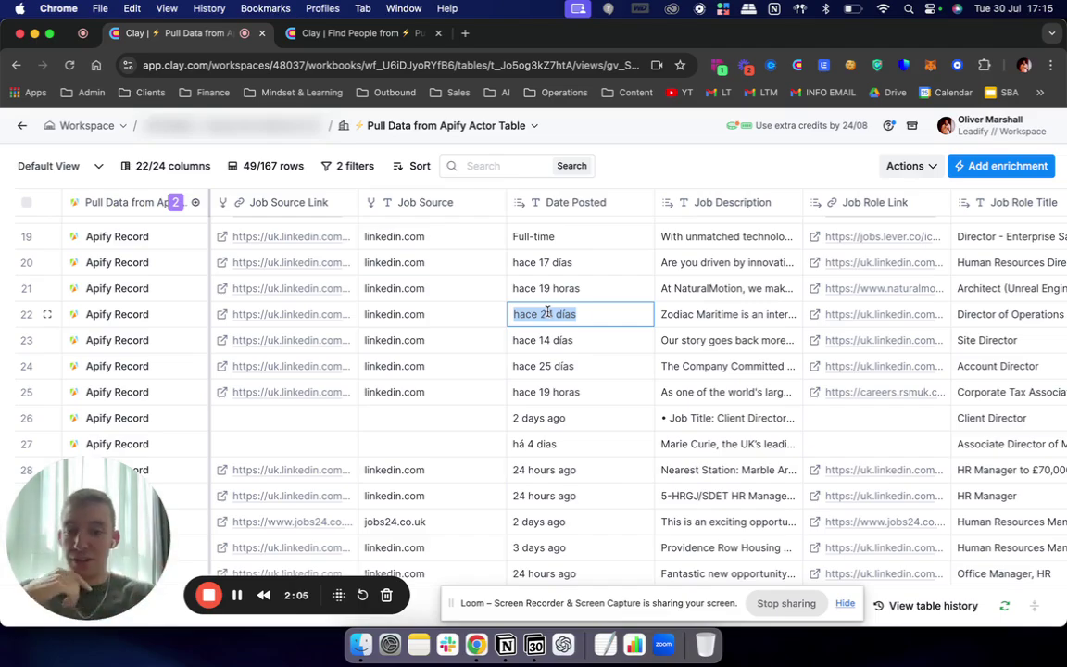
click(581, 314)
scroll(593, 314, up, 10)
scroll(588, 321, down, 5)
scroll(588, 322, up, 6)
scroll(588, 322, down, 6)
scroll(593, 322, down, 3)
click(614, 315)
scroll(614, 317, up, 6)
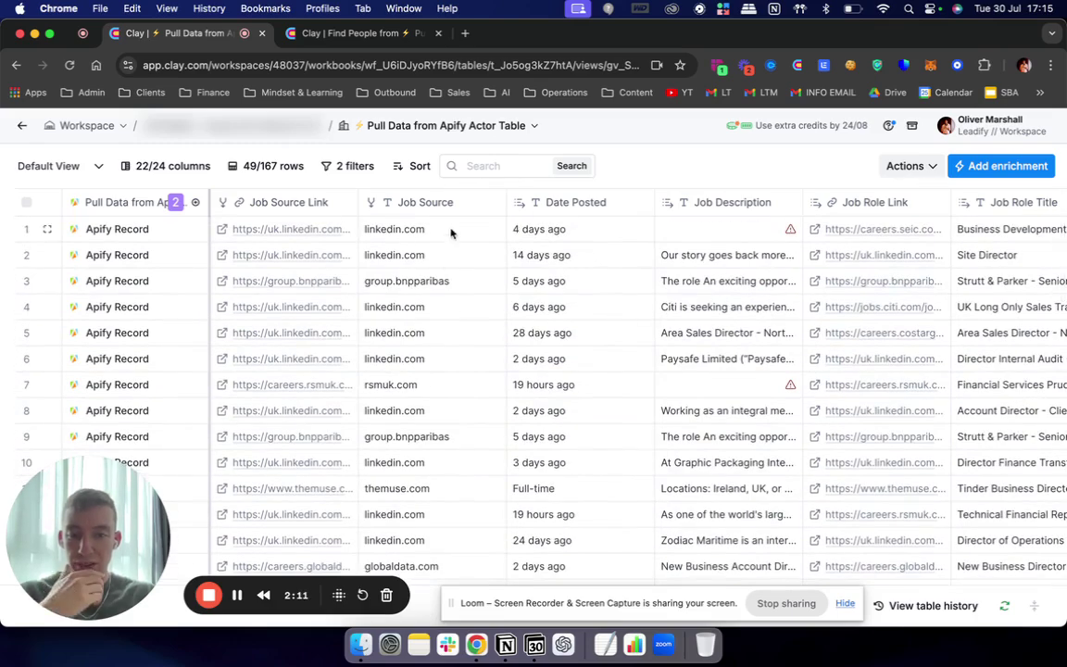
Step: Review the job description, role link, role title, company name and location columns through to the domain enrichment columns
scroll(593, 329, right, 5)
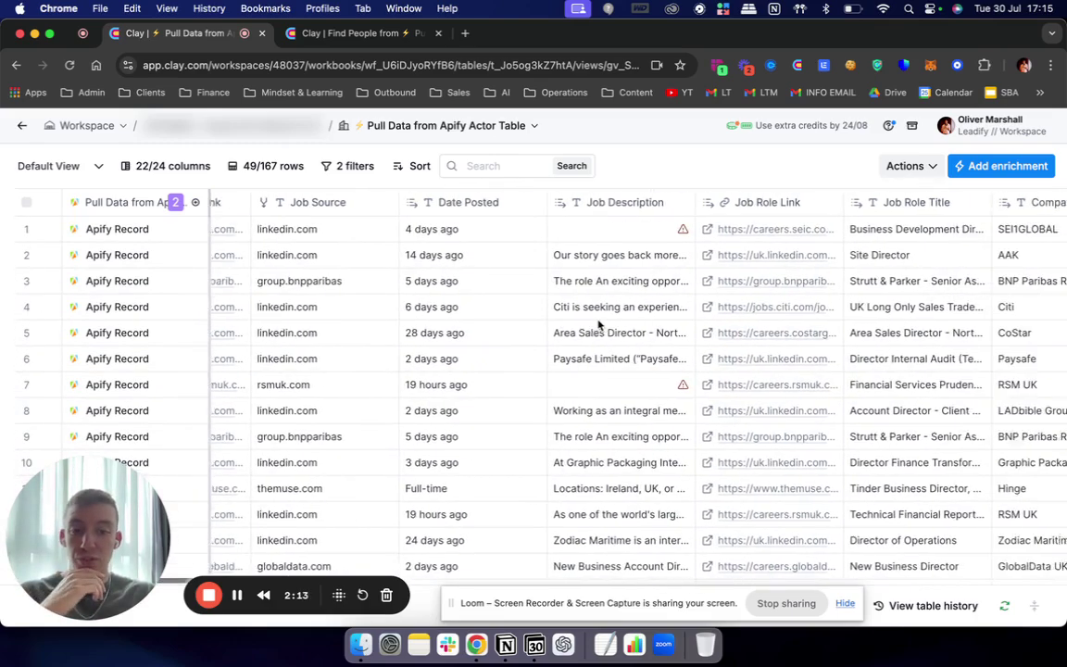
scroll(568, 337, right, 2)
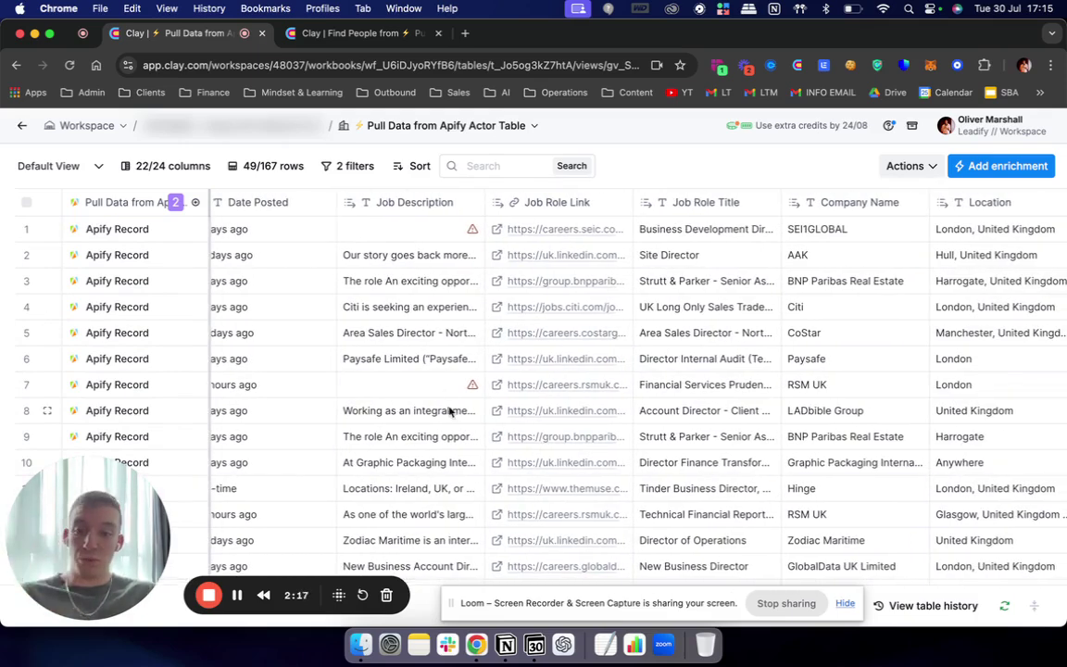
scroll(585, 375, right, 6)
scroll(585, 382, right, 2)
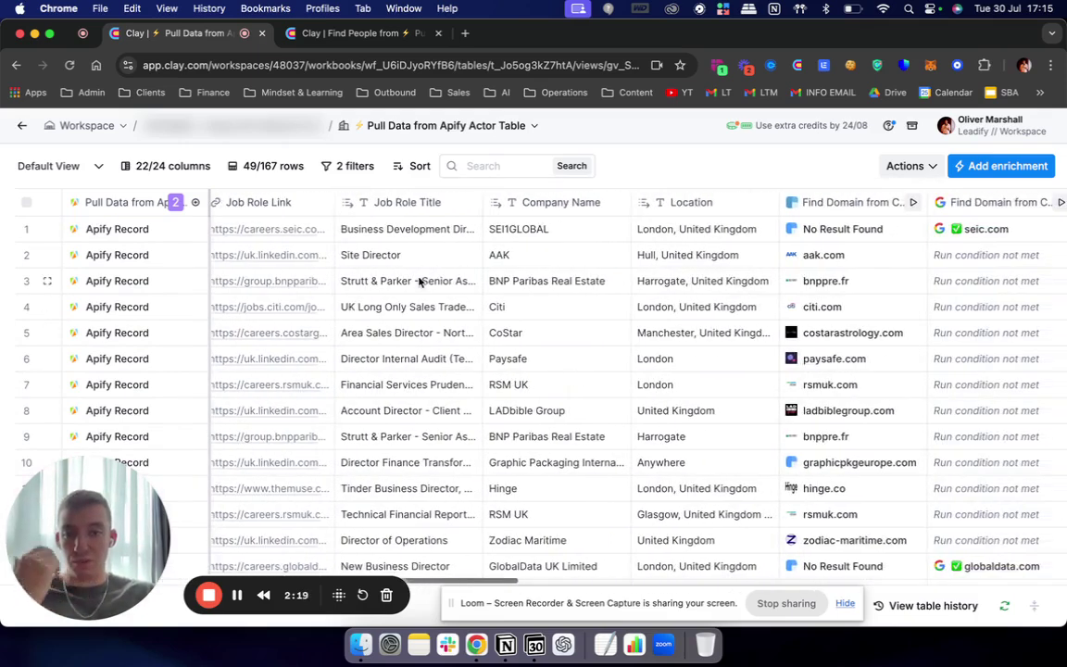
scroll(556, 315, right, 5)
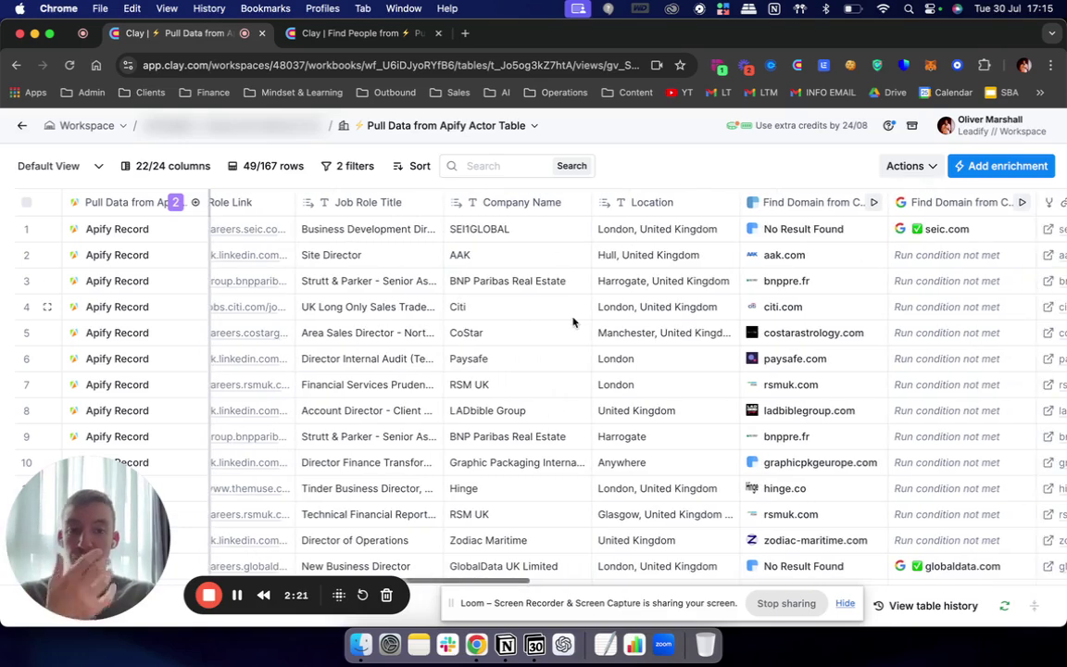
scroll(667, 289, right, 6)
scroll(498, 282, left, 4)
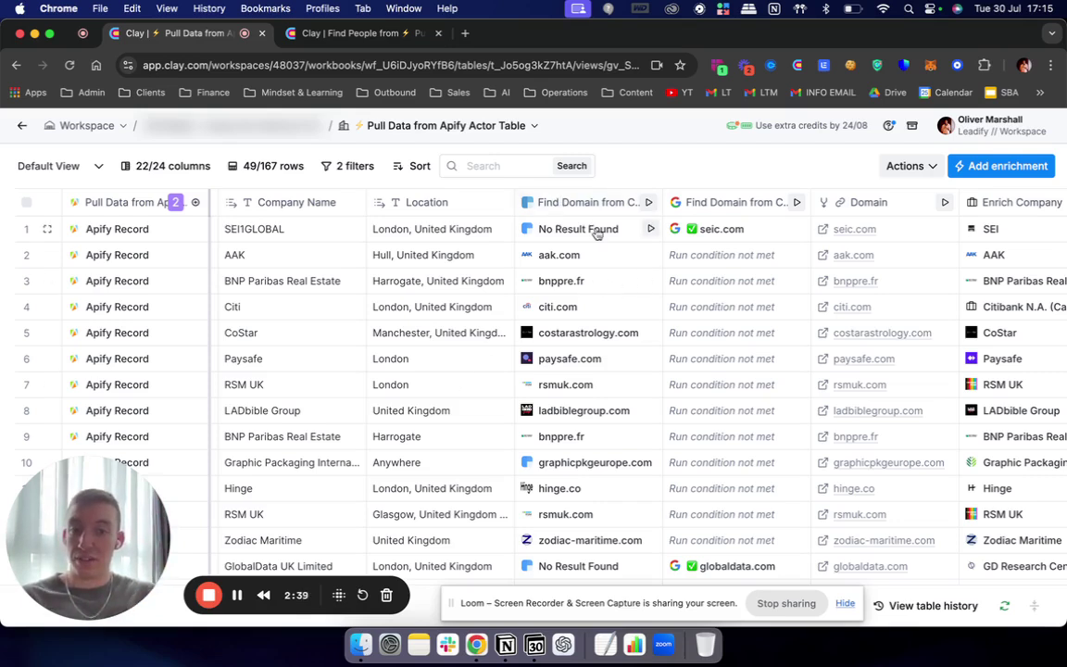
Step: Compare the two Find Domain columns, including the row for GlobalData UK Limited against its company name
scroll(585, 362, down, 3)
scroll(585, 363, up, 3)
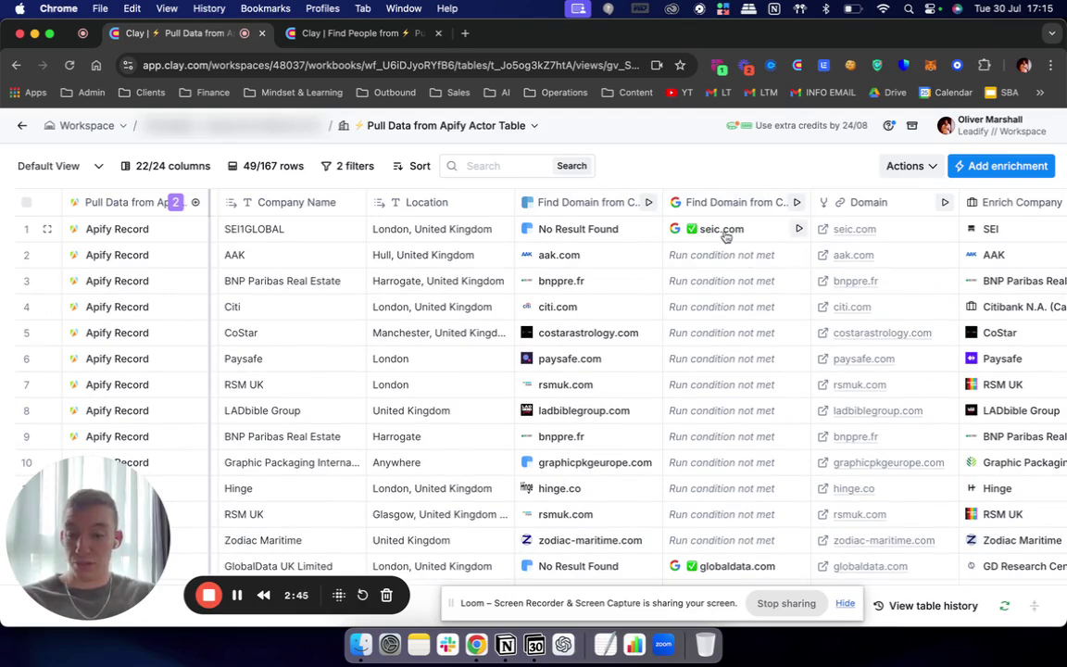
scroll(663, 343, down, 3)
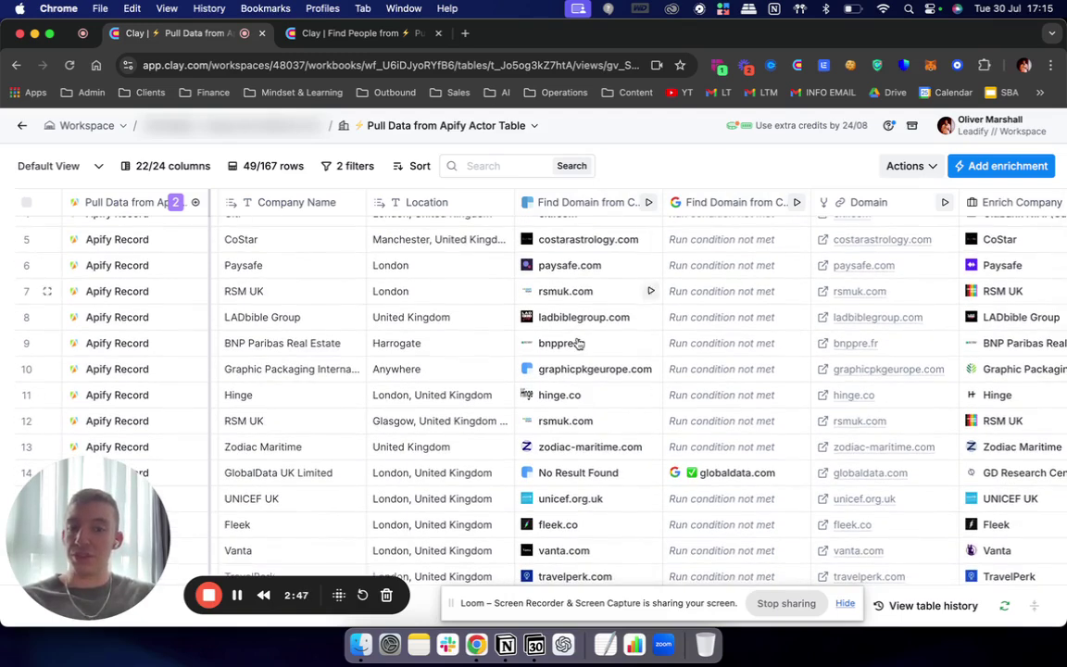
scroll(604, 473, down, 3)
scroll(602, 472, left, 5)
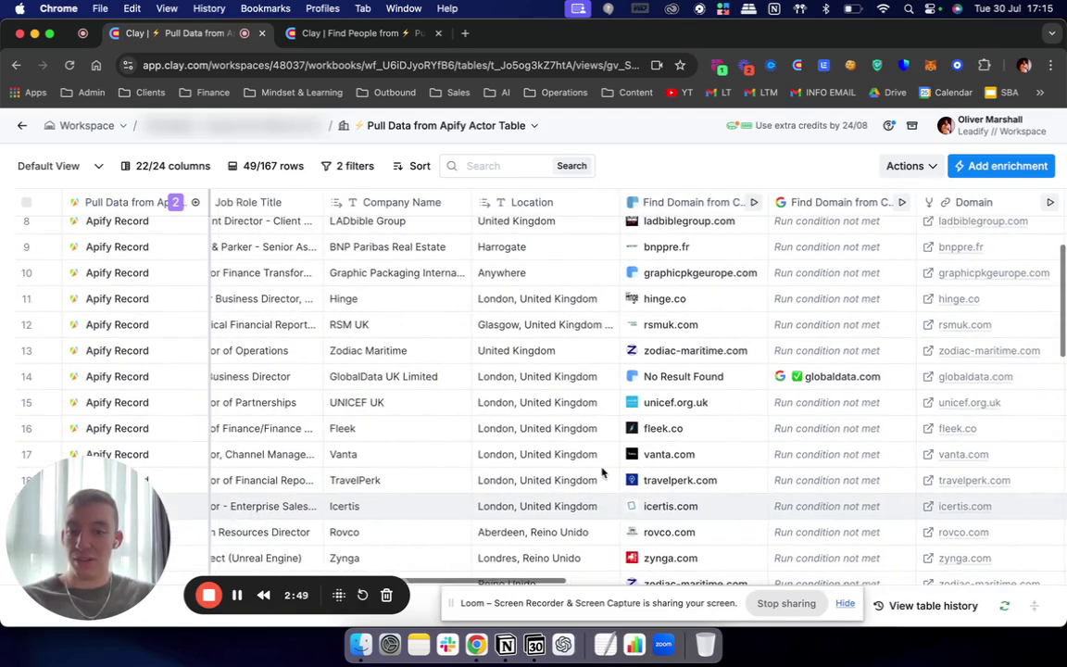
click(483, 376)
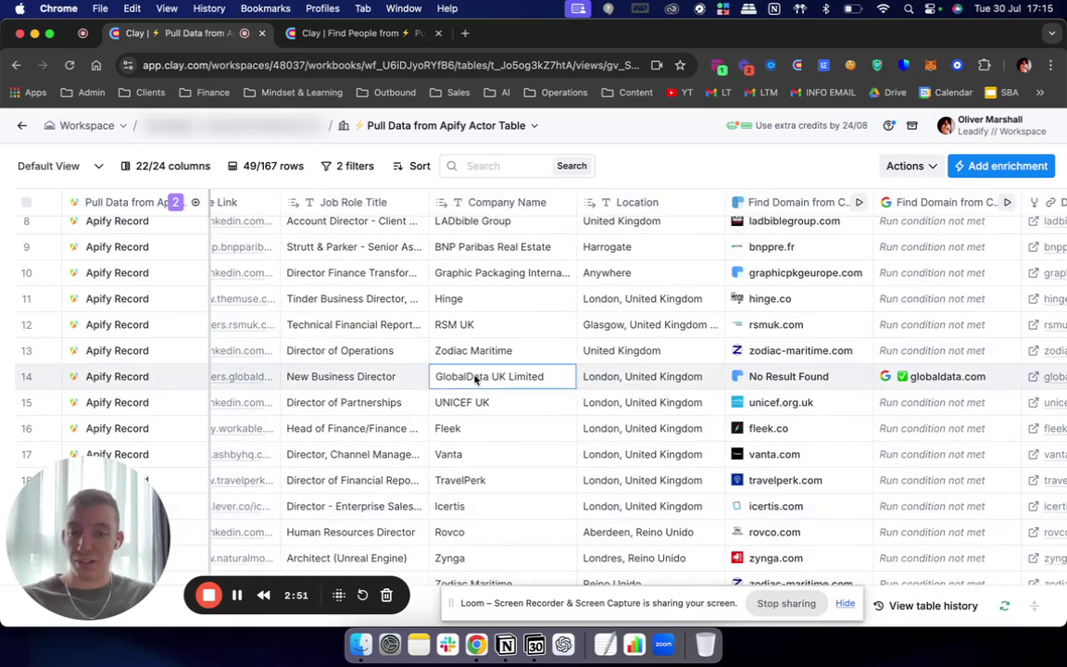
click(483, 376)
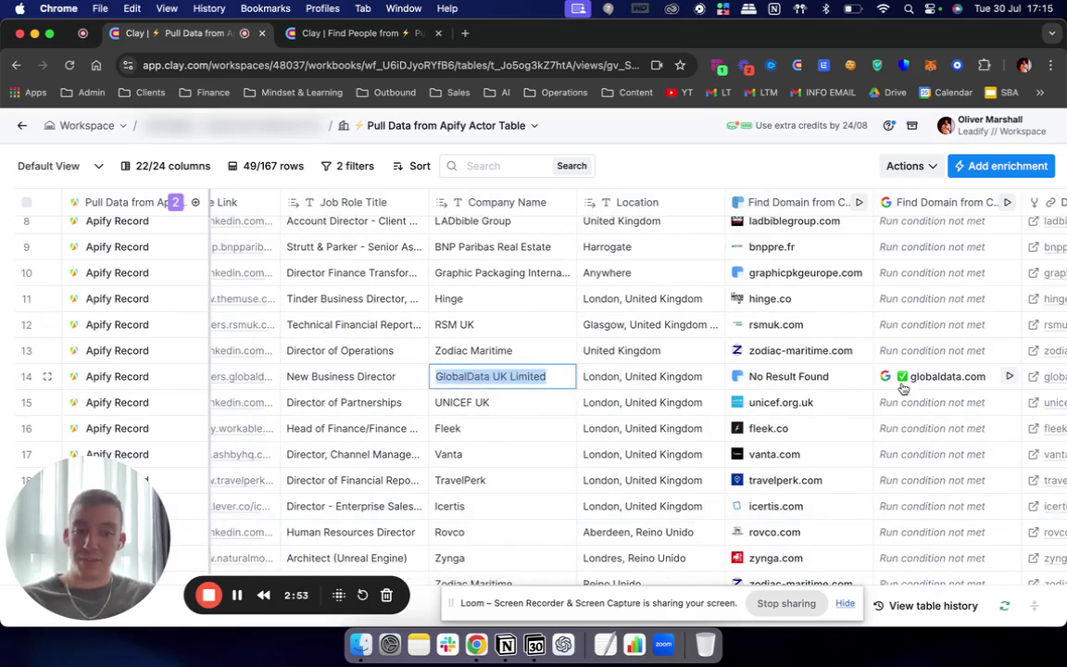
scroll(917, 380, right, 2)
scroll(834, 381, right, 4)
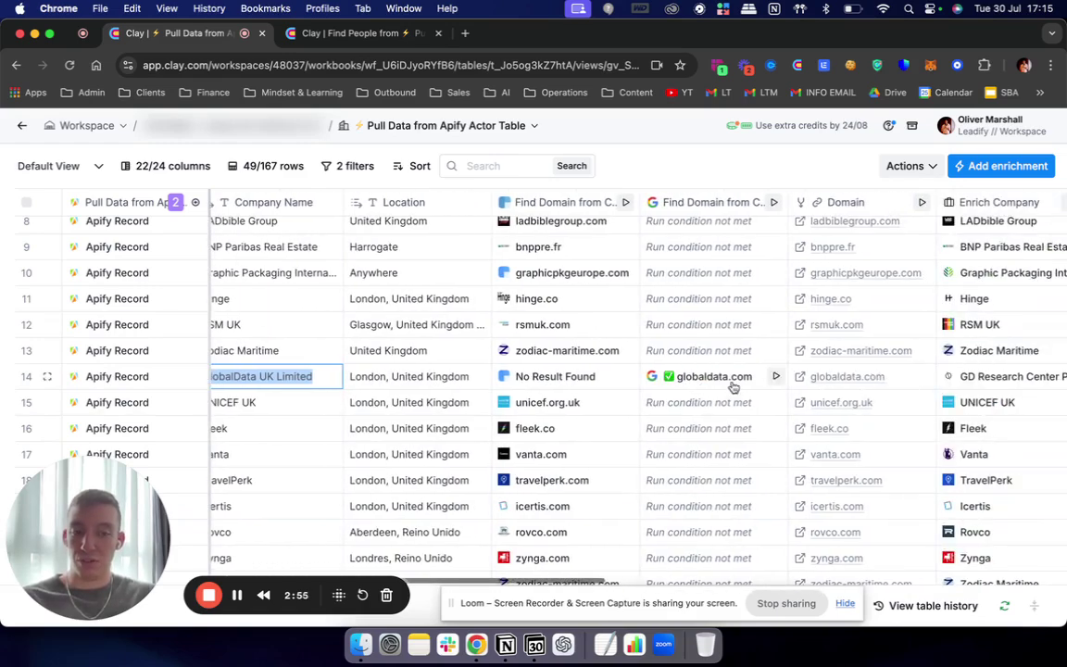
Step: Review the Domain and Enrich Company columns in the lower rows of the table
scroll(803, 400, right, 6)
scroll(593, 412, down, 15)
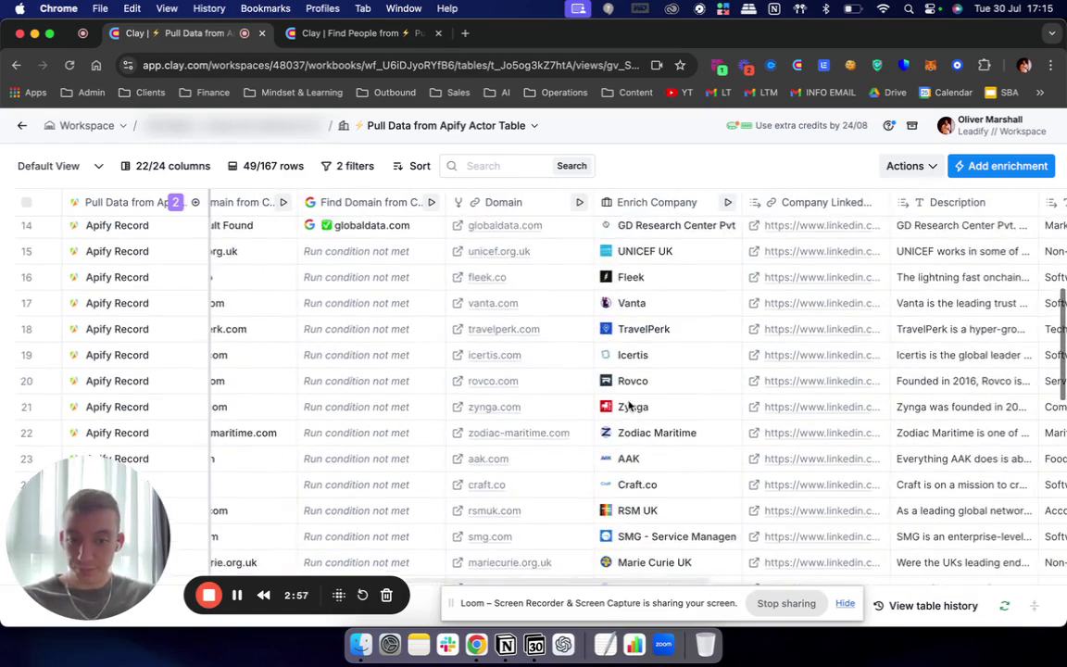
scroll(556, 417, up, 5)
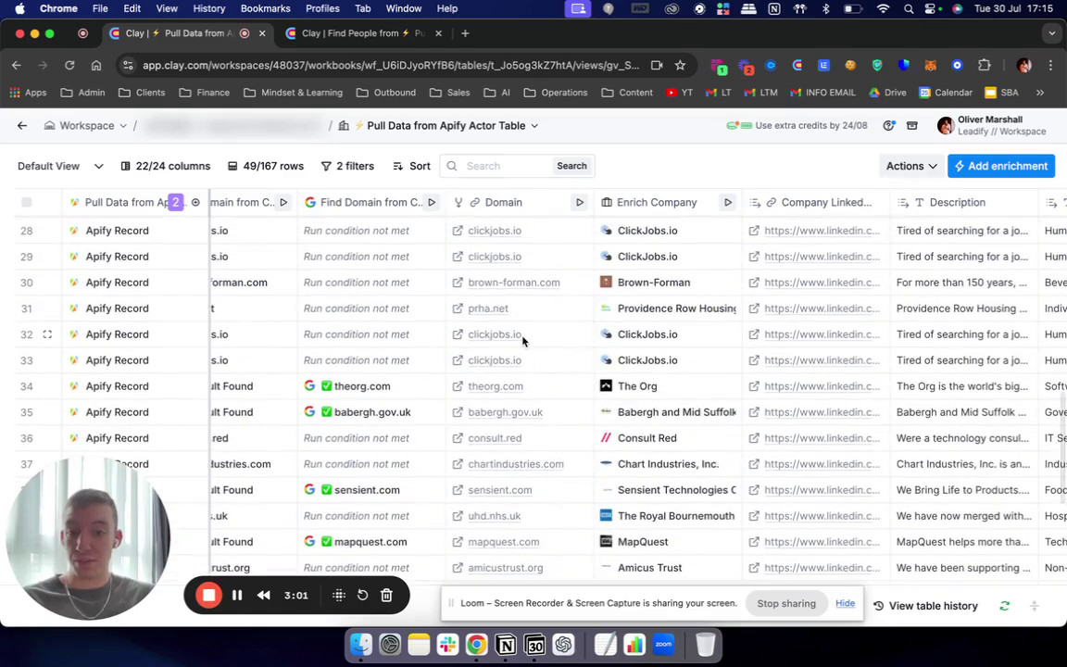
Step: Trace the ClickJobs.io record in row 32 from its domain back to its job source, role title, company name and location
click(543, 334)
scroll(542, 335, left, 5)
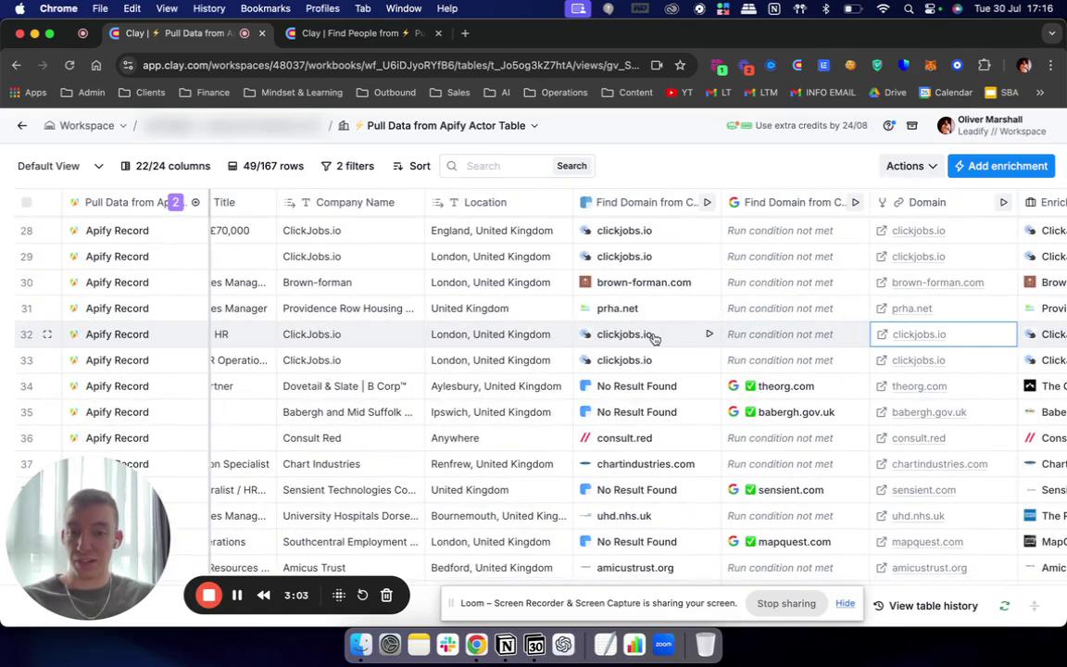
scroll(648, 337, left, 6)
scroll(651, 338, left, 3)
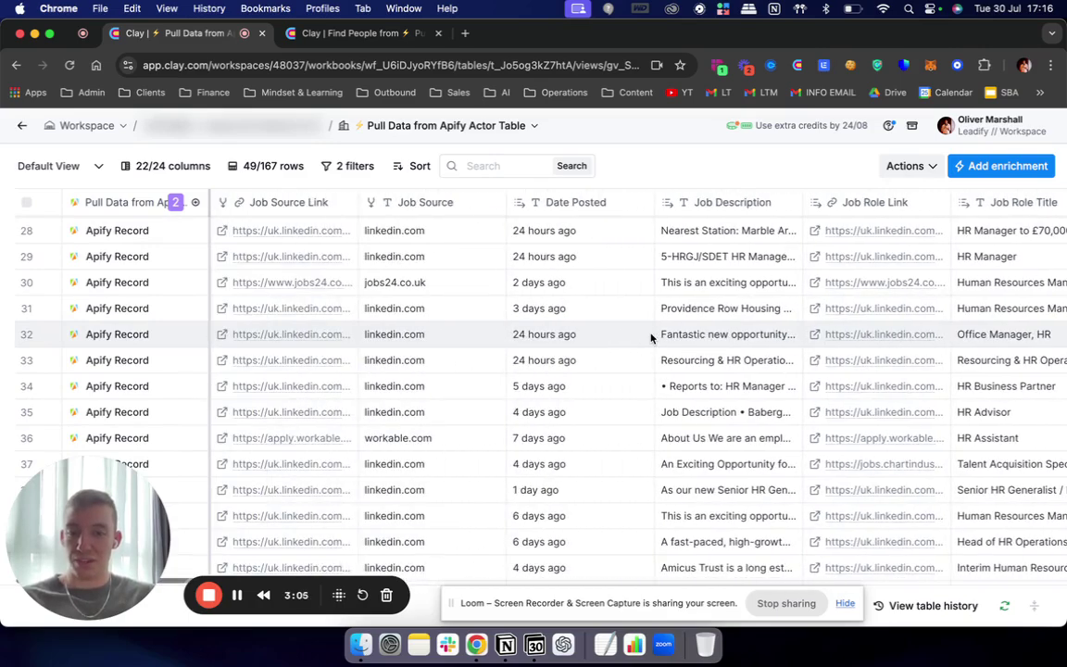
scroll(651, 338, right, 7)
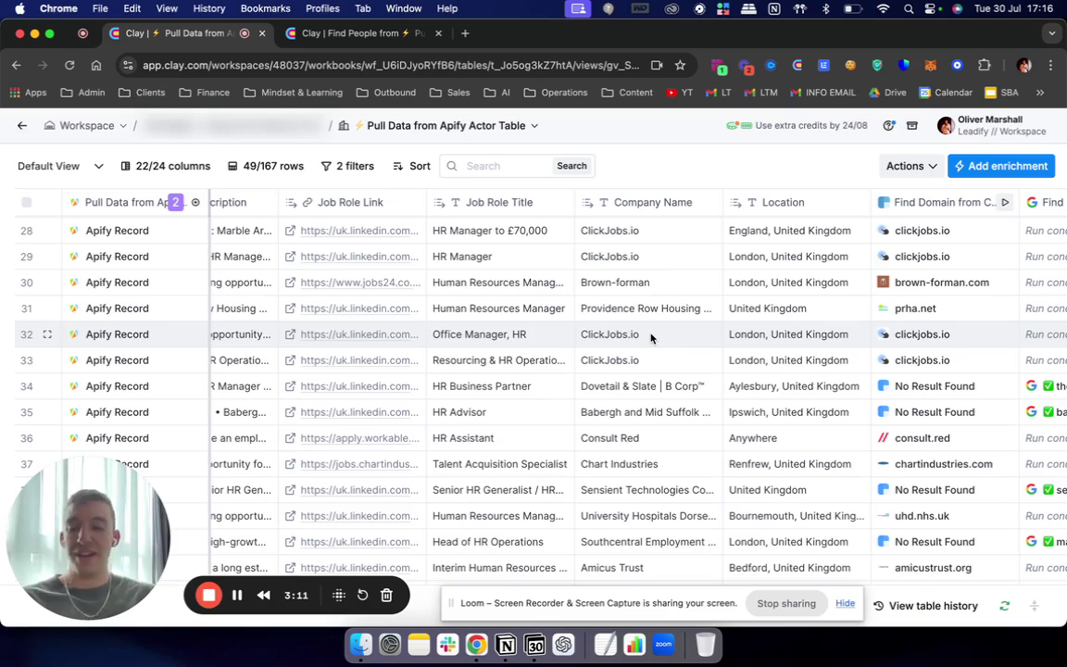
scroll(651, 338, right, 1)
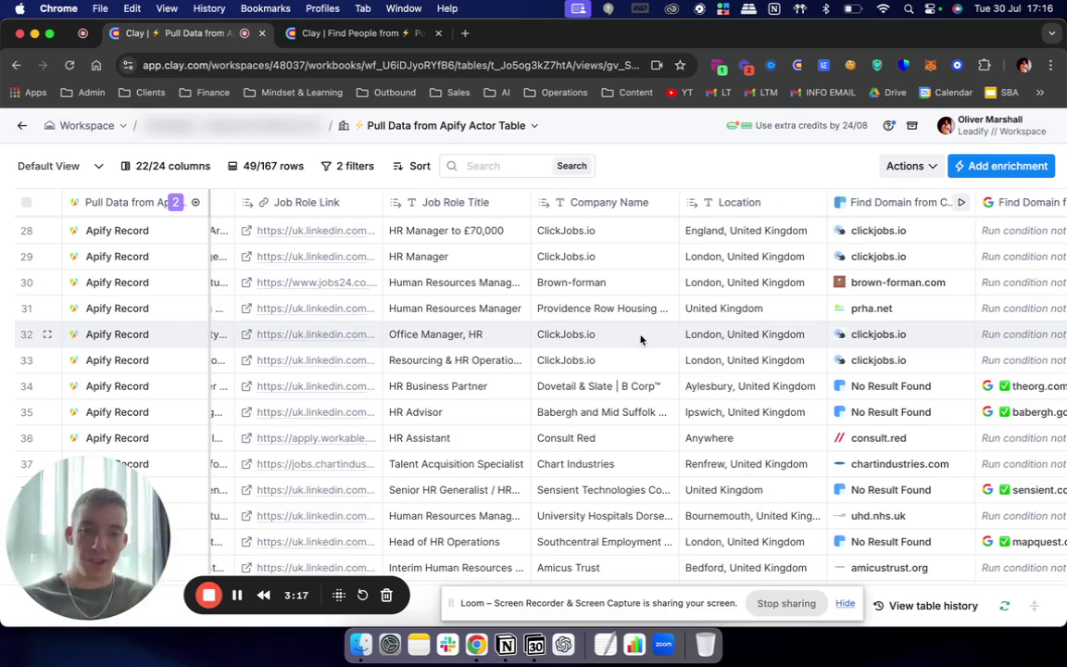
click(726, 338)
scroll(732, 341, right, 2)
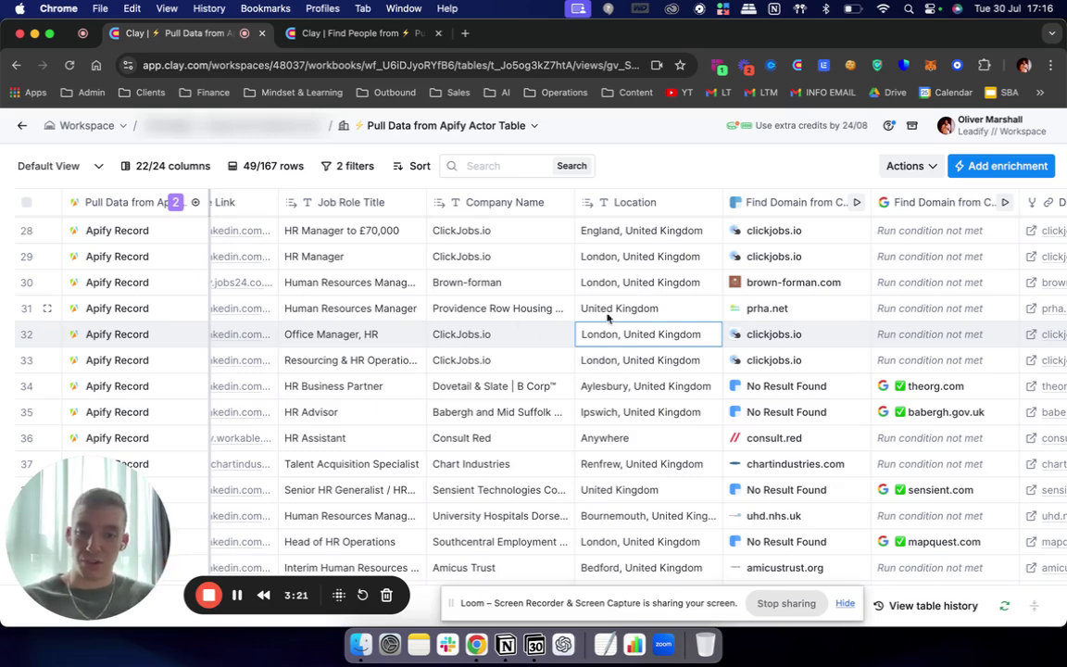
Step: Review the Domain, Enrich Company, company LinkedIn, Description, Industry and Size columns from row 32 back up to the first row
scroll(665, 312, right, 15)
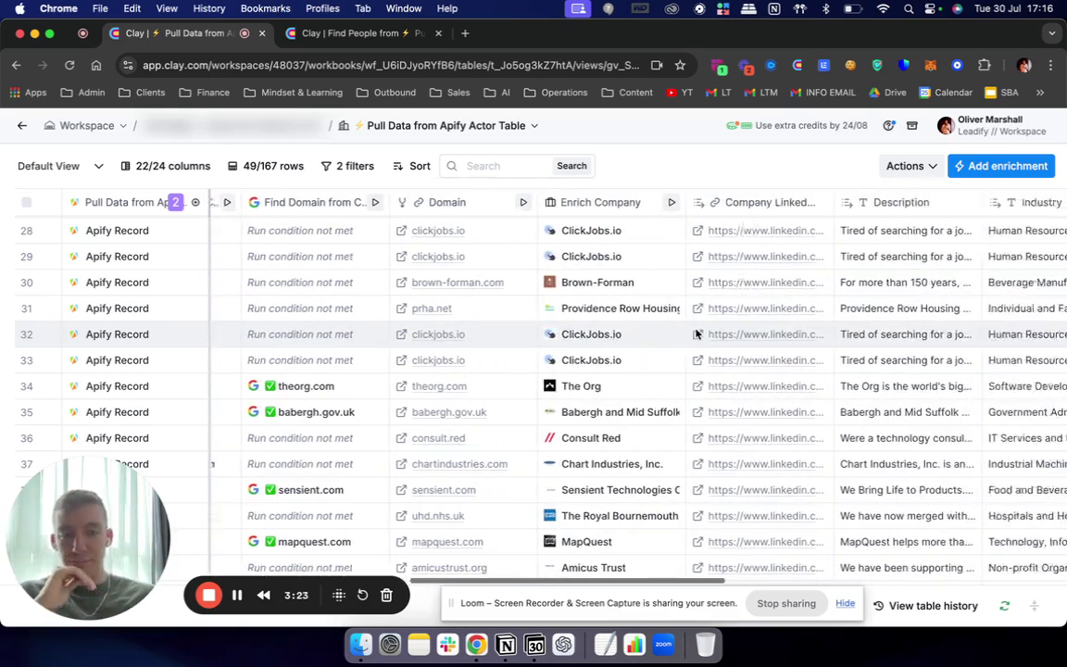
scroll(632, 352, right, 2)
scroll(632, 352, right, 2)
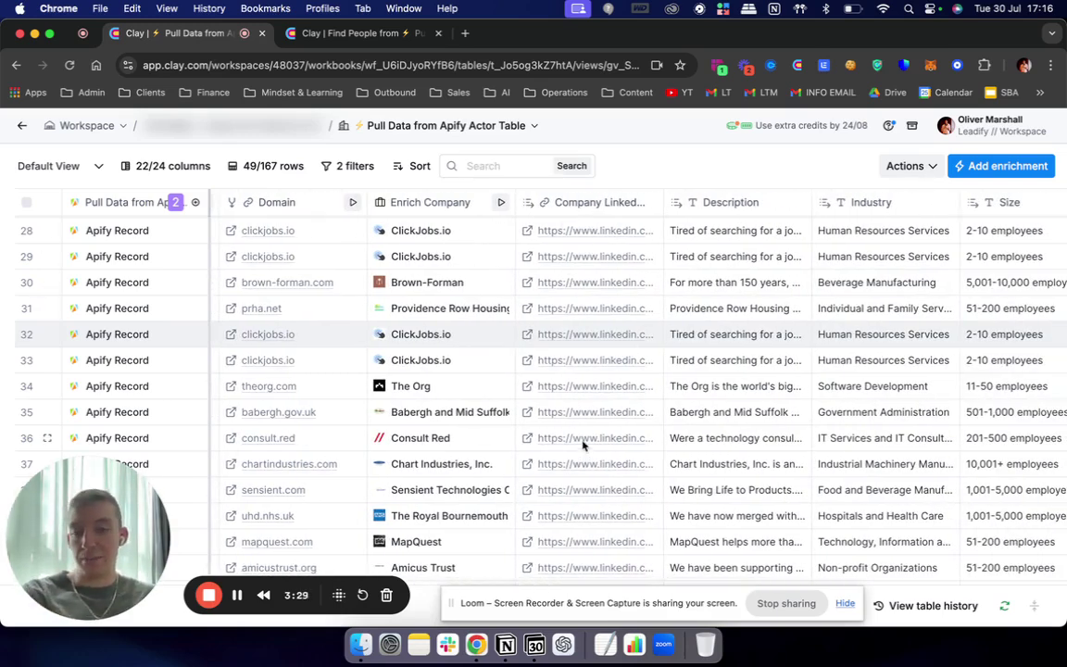
scroll(612, 314, up, 10)
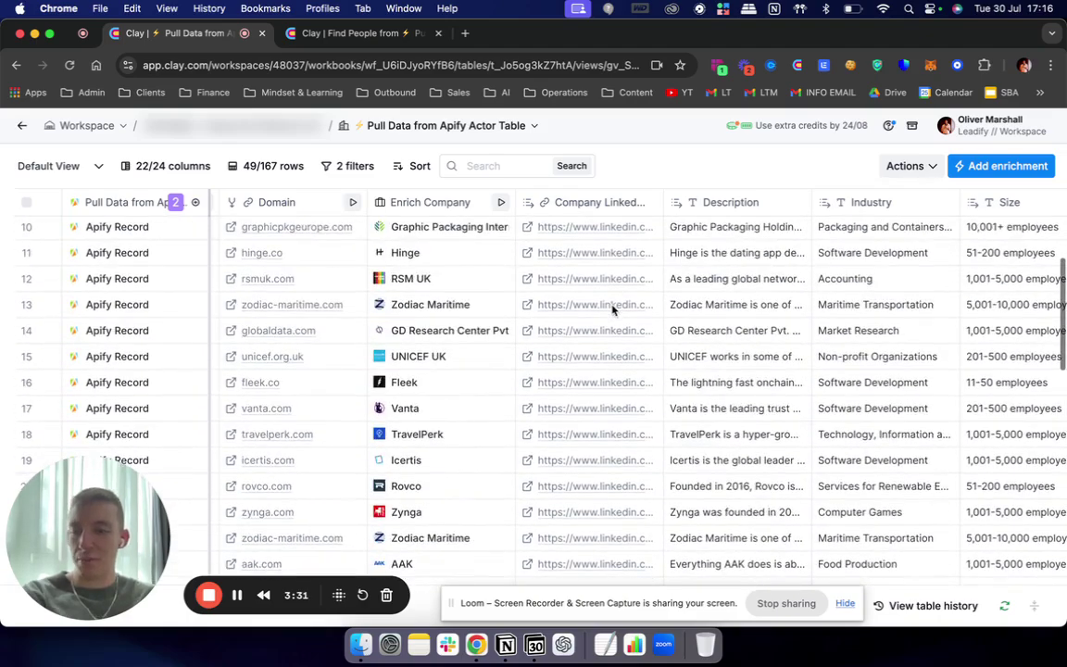
scroll(612, 310, up, 5)
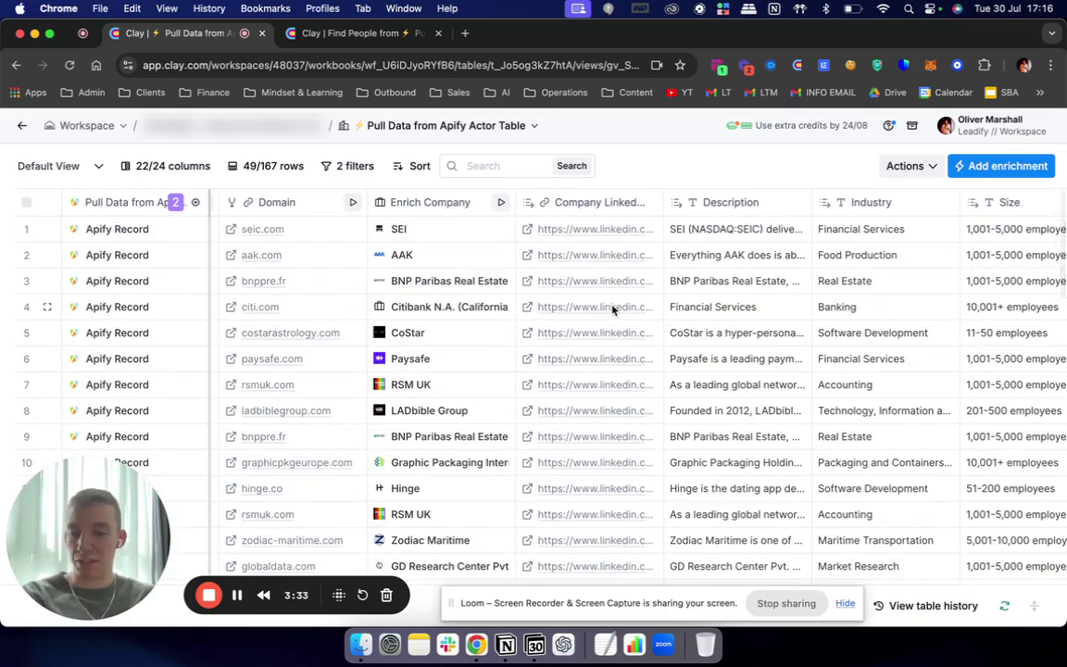
Step: Read the full company description for RSM UK in row 12
scroll(611, 310, down, 4)
scroll(611, 309, right, 3)
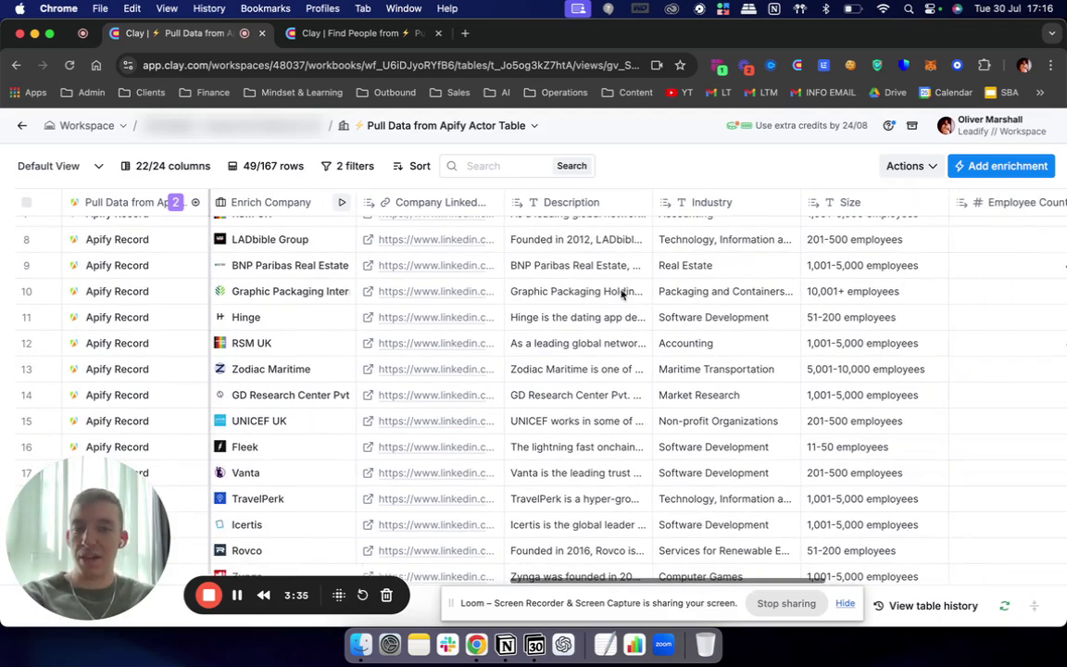
double_click(571, 343)
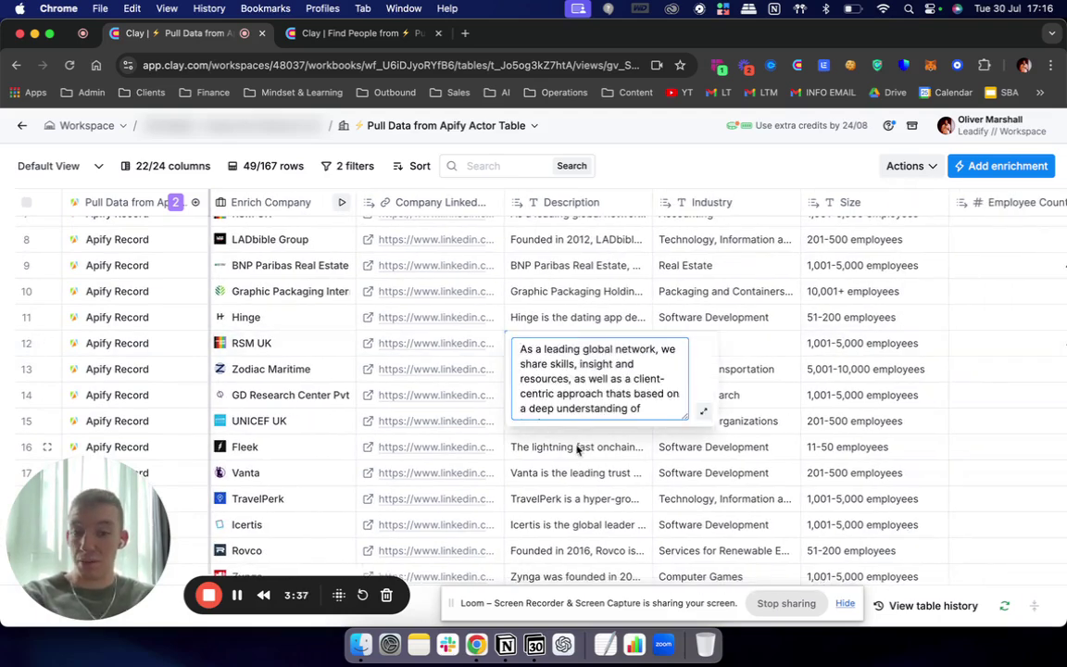
key(Escape)
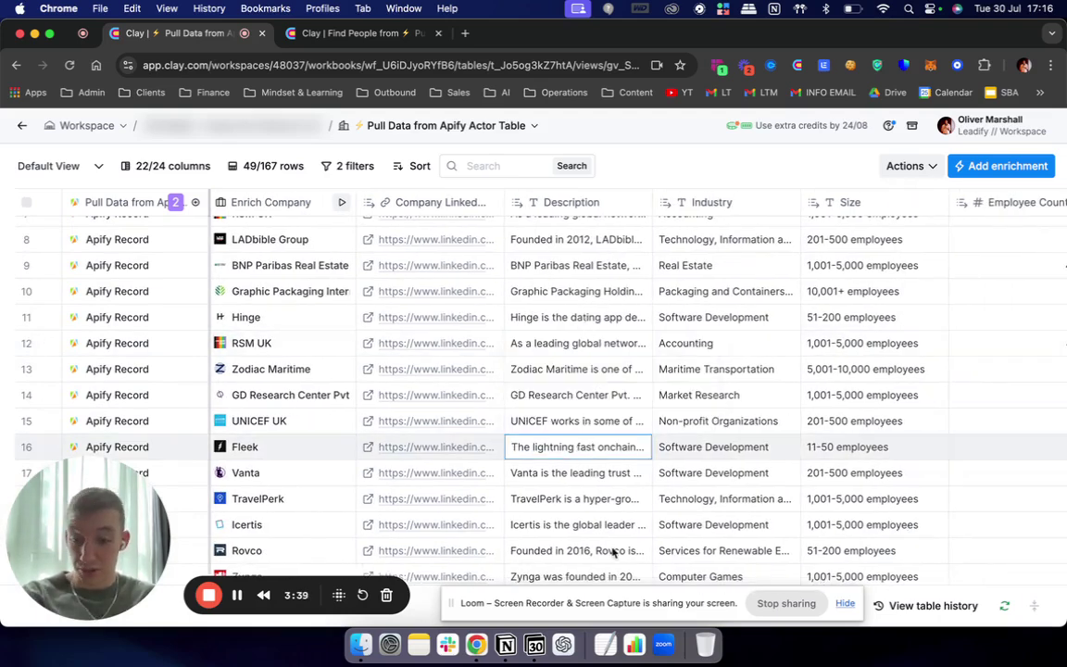
Step: Compare the Industry, Size and Employee Count columns with the Score Row in Clay results for rows 8 onward
scroll(646, 393, right, 2)
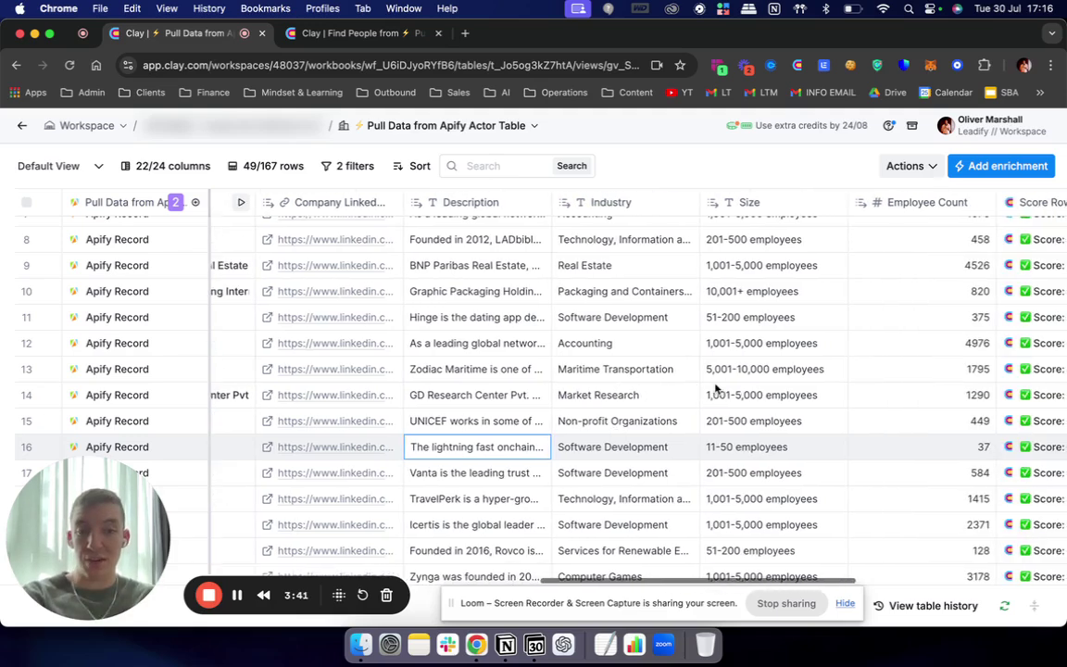
scroll(715, 389, right, 2)
scroll(715, 389, right, 2)
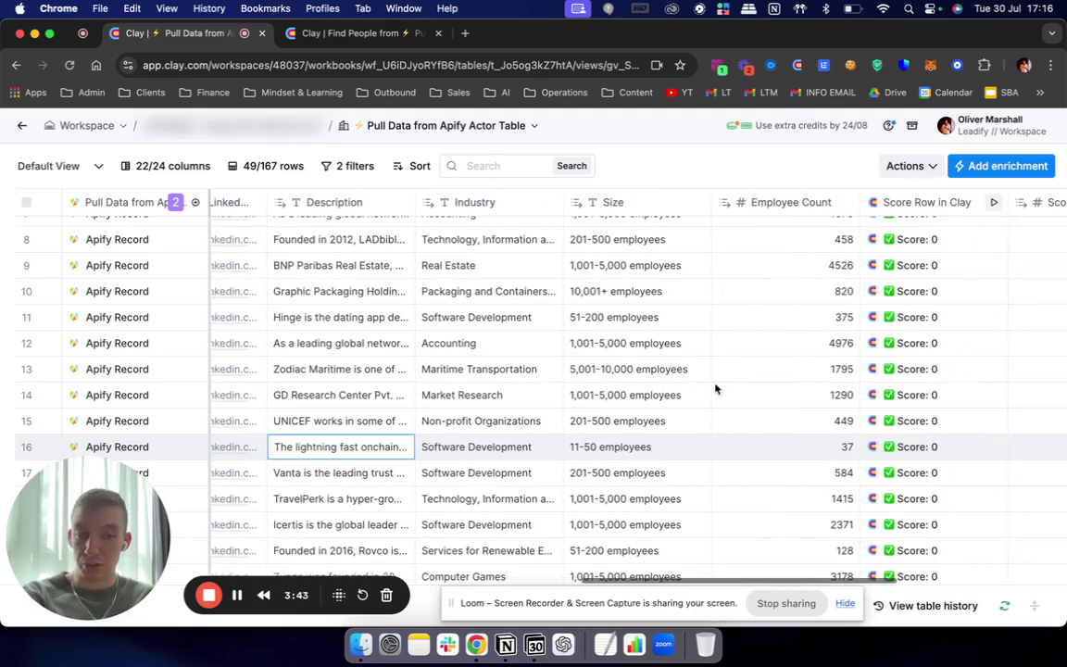
scroll(715, 389, down, 1)
scroll(715, 389, up, 1)
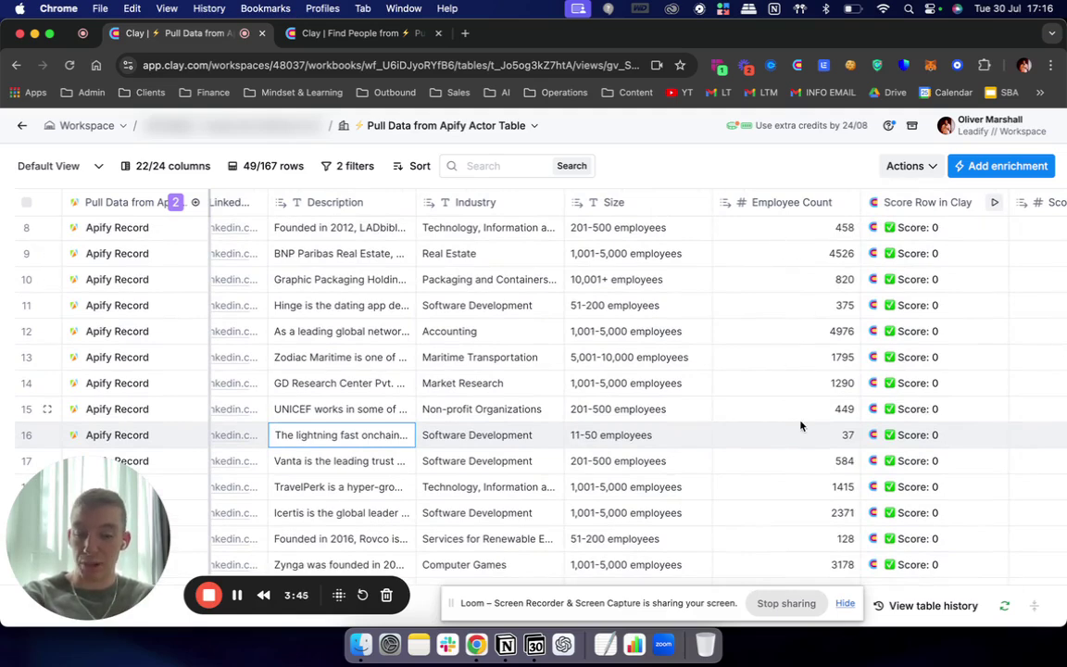
scroll(802, 425, left, 3)
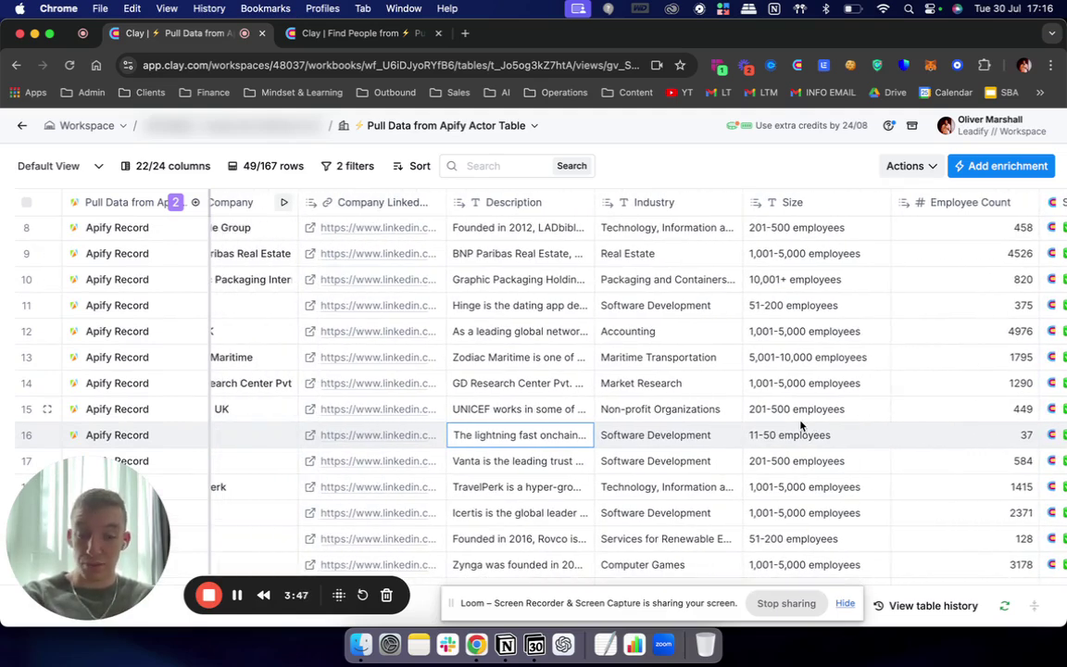
scroll(801, 425, right, 4)
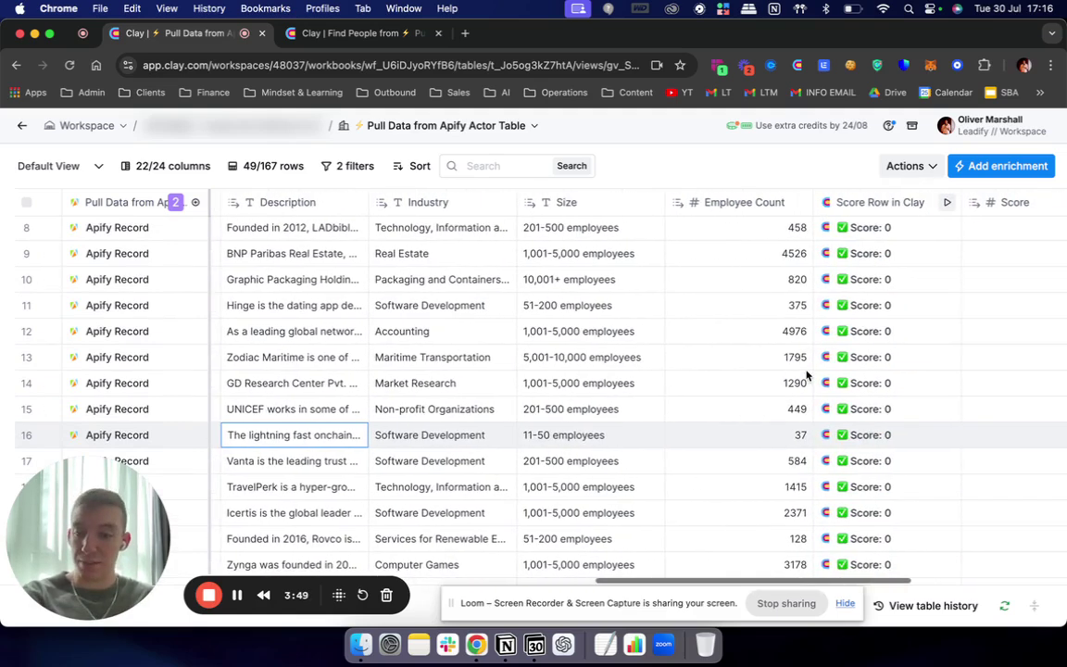
scroll(806, 375, right, 1)
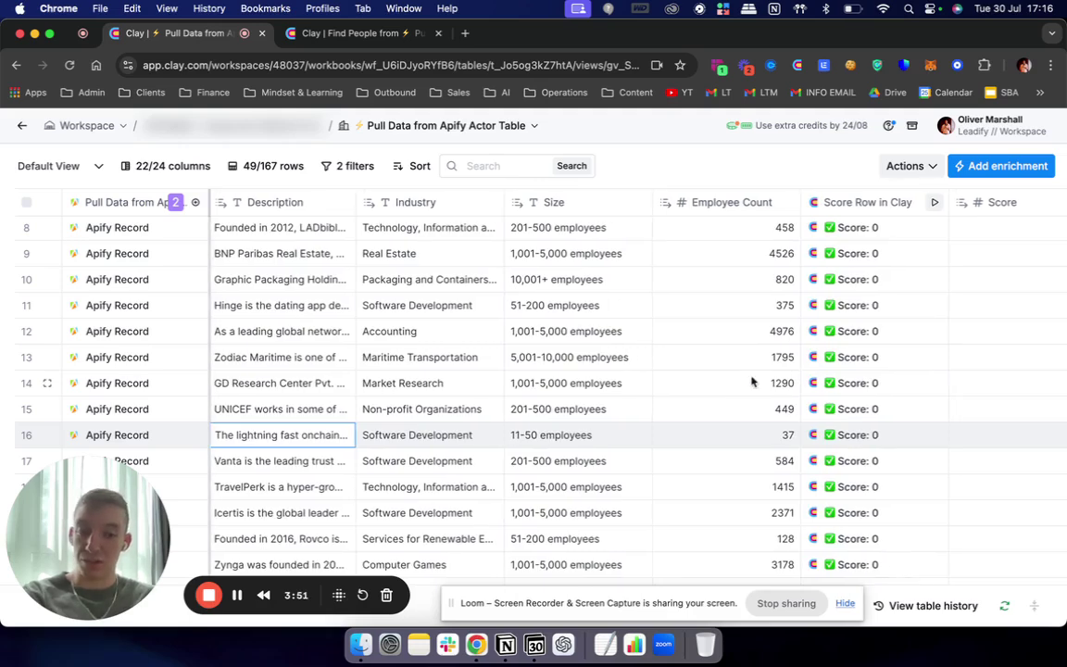
scroll(580, 380, left, 3)
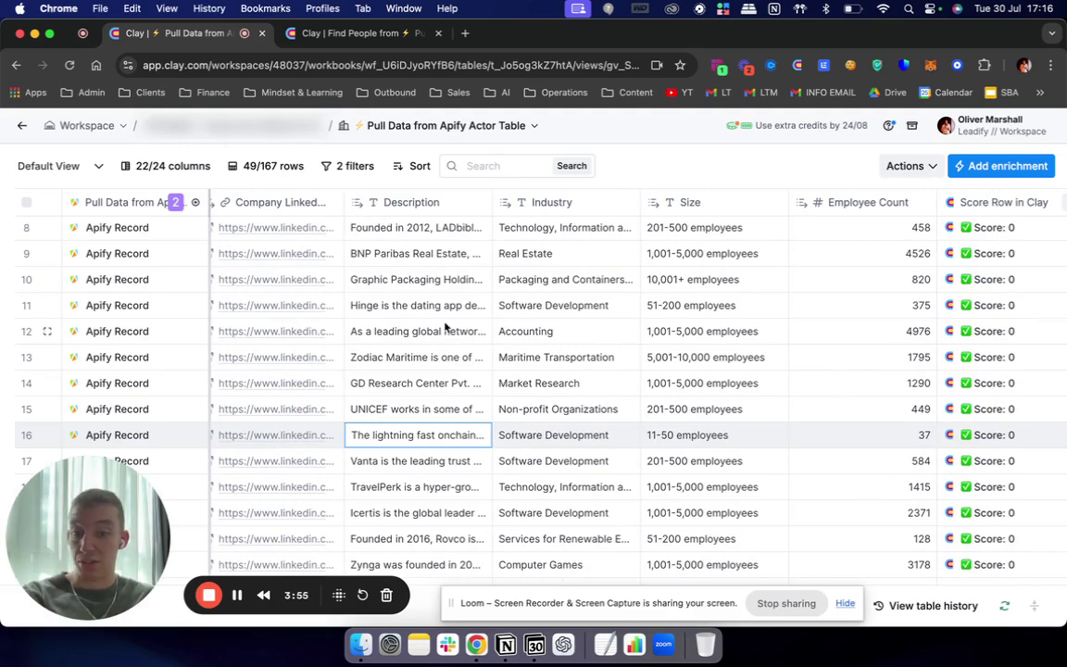
Step: Inspect the Score Row in Clay column's settings, including its comparison type and keyword list, and leave them without saving
scroll(801, 449, right, 3)
scroll(801, 450, right, 3)
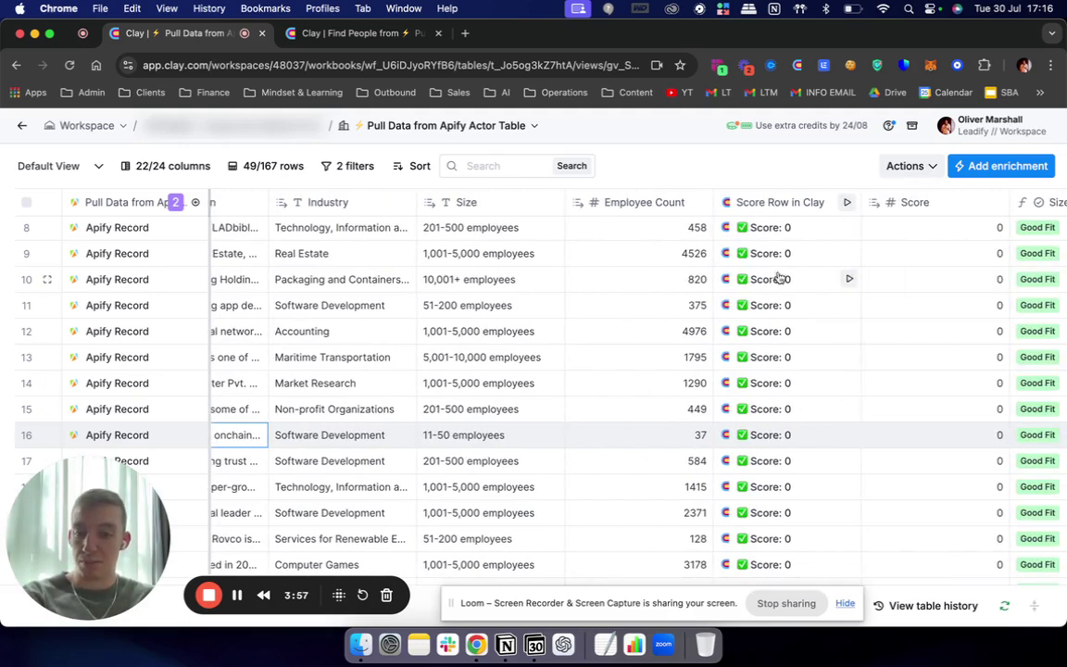
click(786, 205)
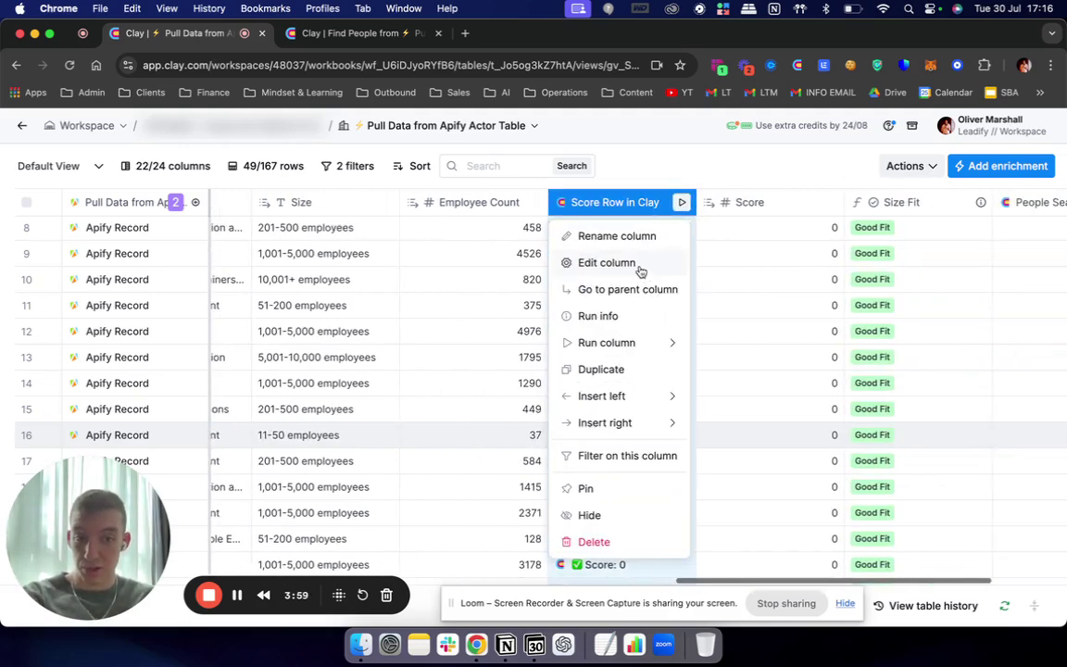
click(593, 261)
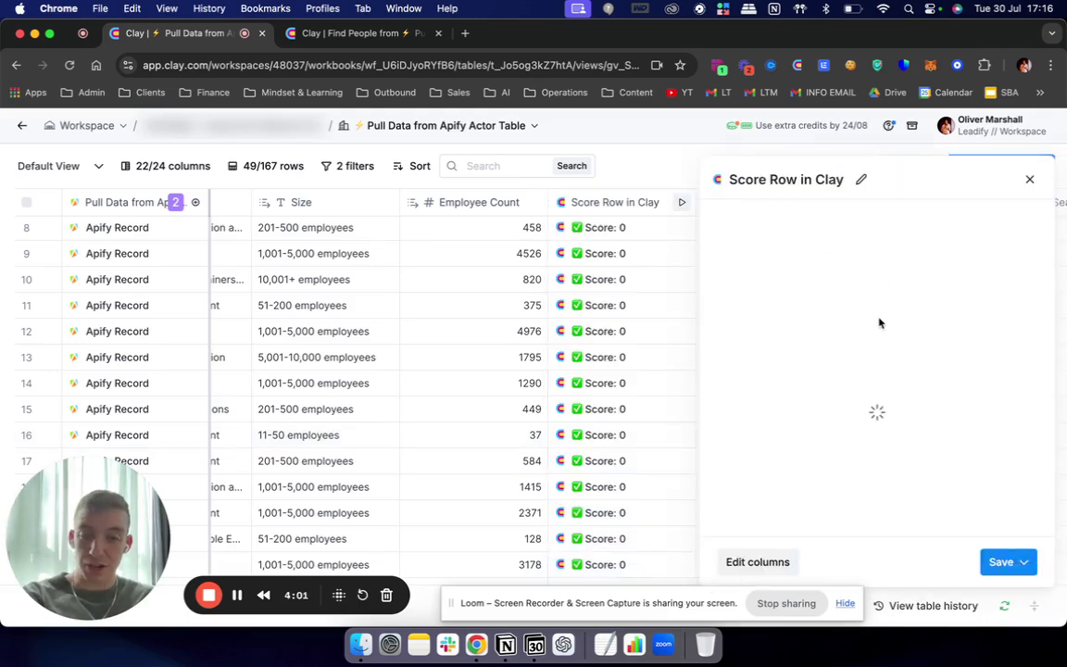
scroll(788, 371, down, 5)
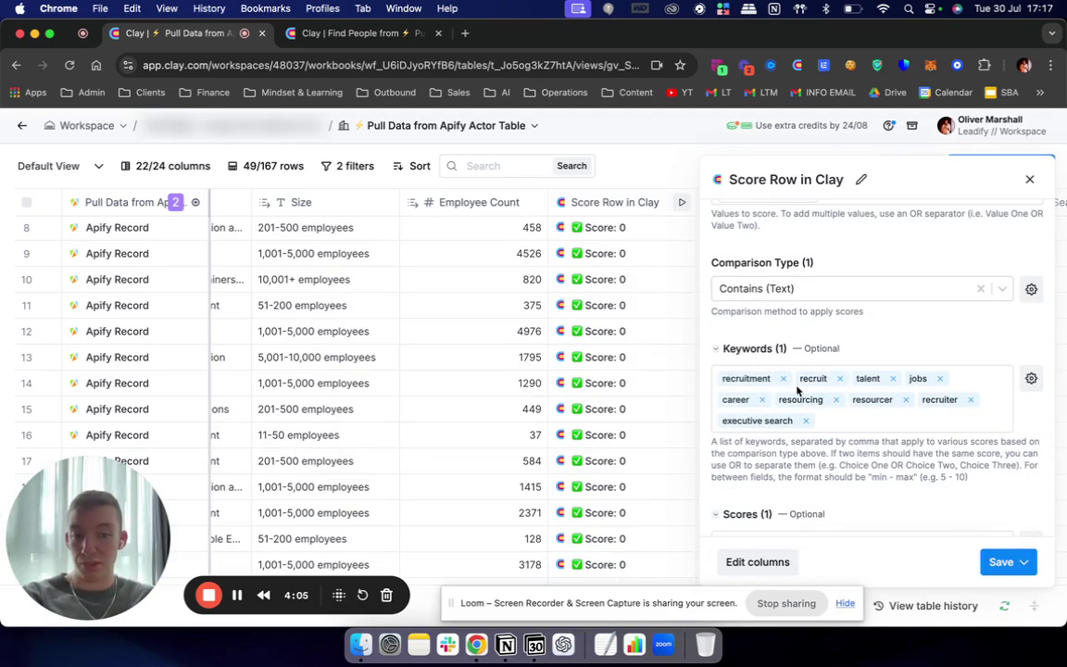
click(1028, 180)
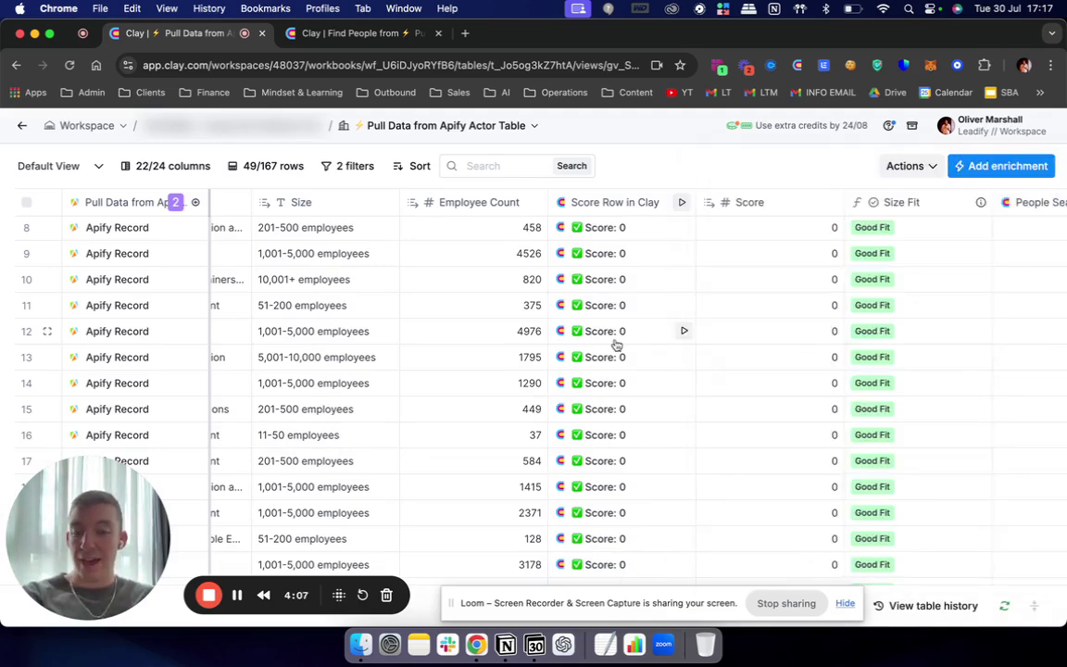
Step: Check the Industry value in row 11 and read the full company description for Hinge
scroll(615, 345, left, 5)
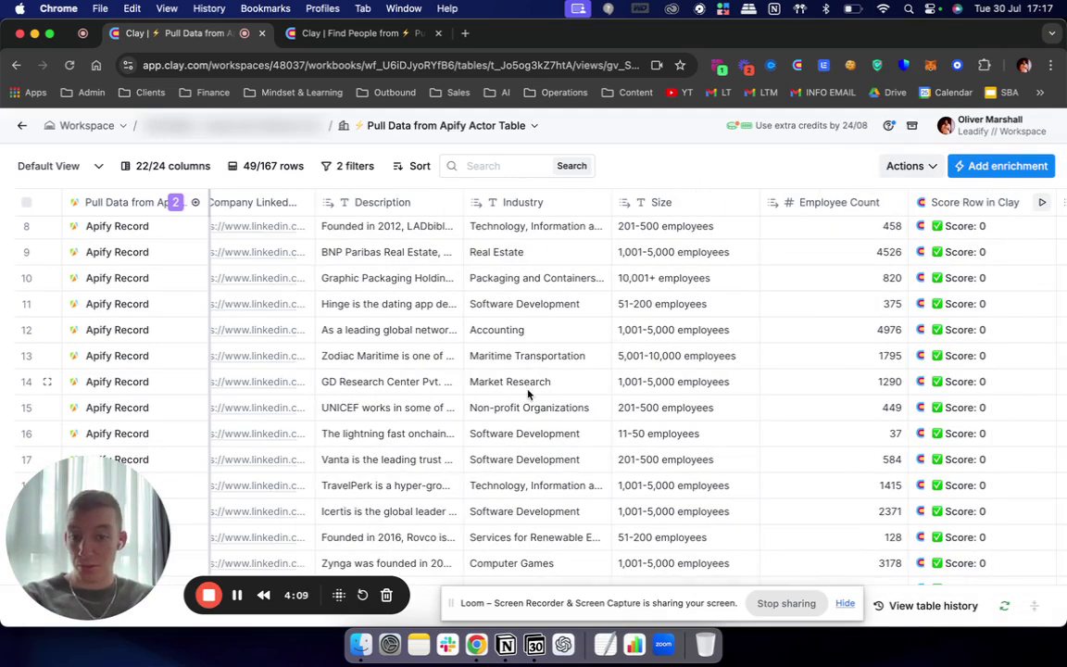
click(514, 310)
double_click(518, 303)
click(543, 340)
click(362, 309)
double_click(362, 310)
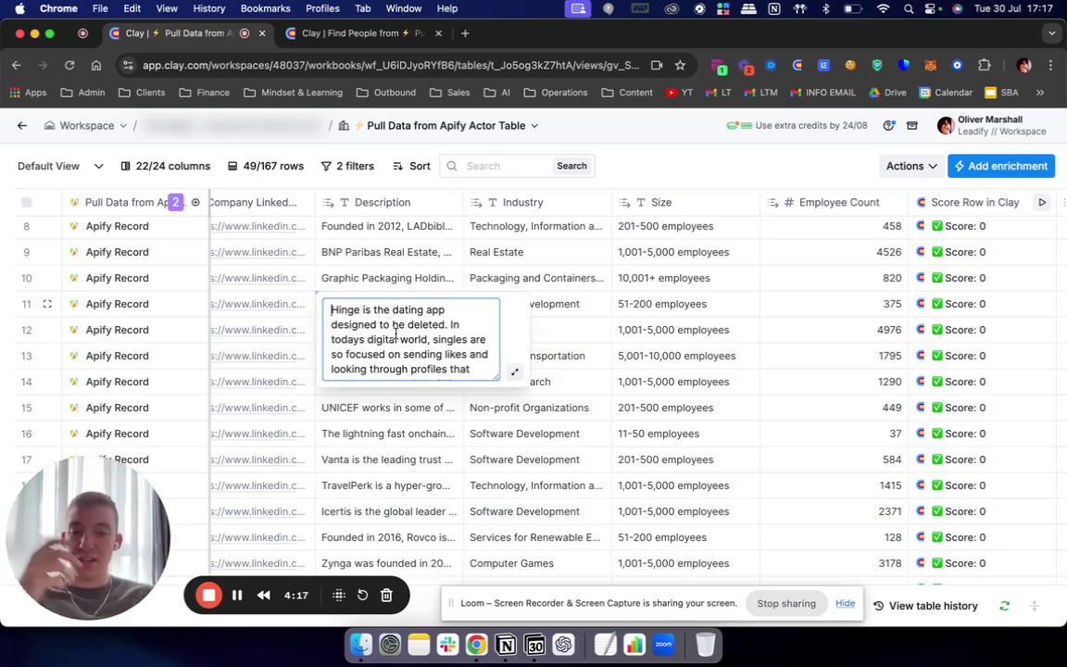
click(702, 314)
Step: Review the Score and Size Fit columns, and trace the ClickJobs.io rows from their domain data through to People Search
scroll(702, 315, right, 5)
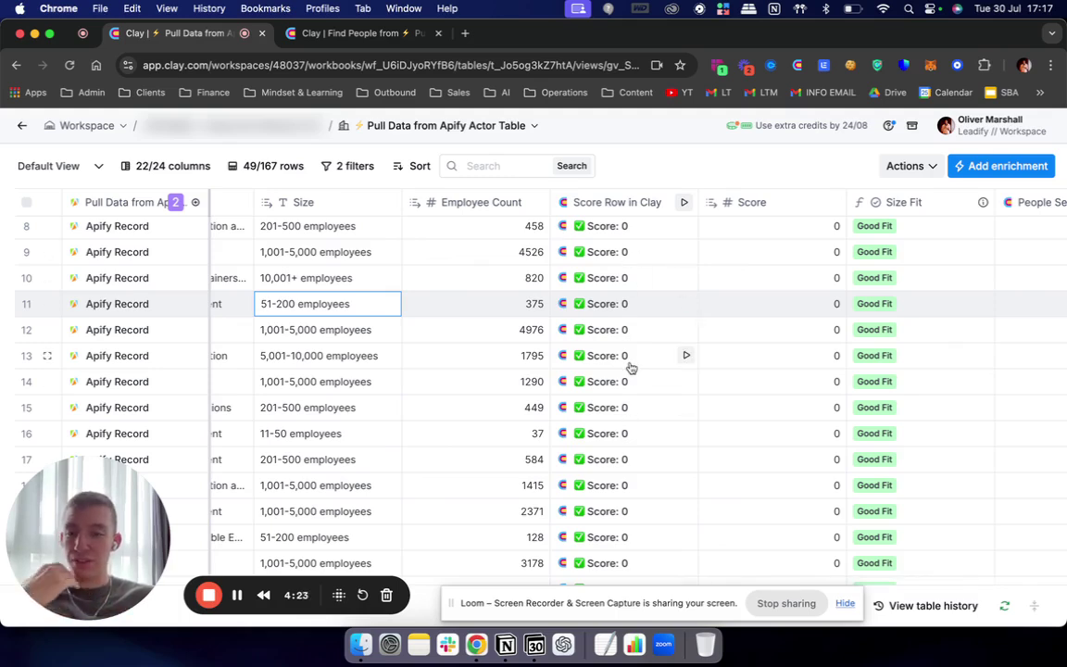
scroll(630, 367, right, 3)
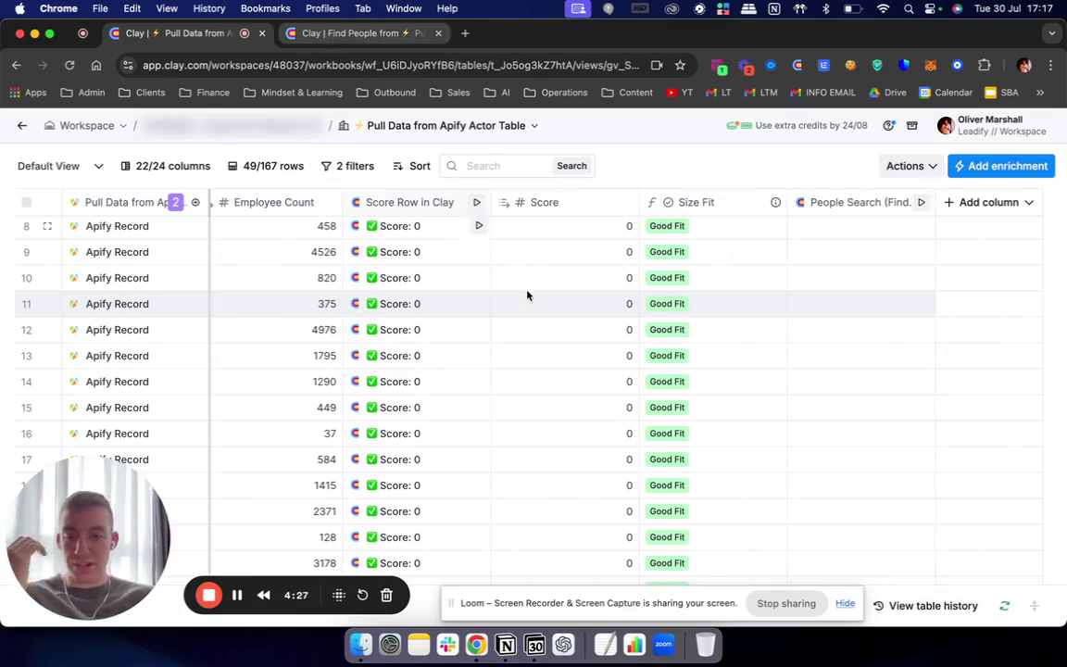
scroll(538, 310, left, 10)
scroll(538, 312, left, 10)
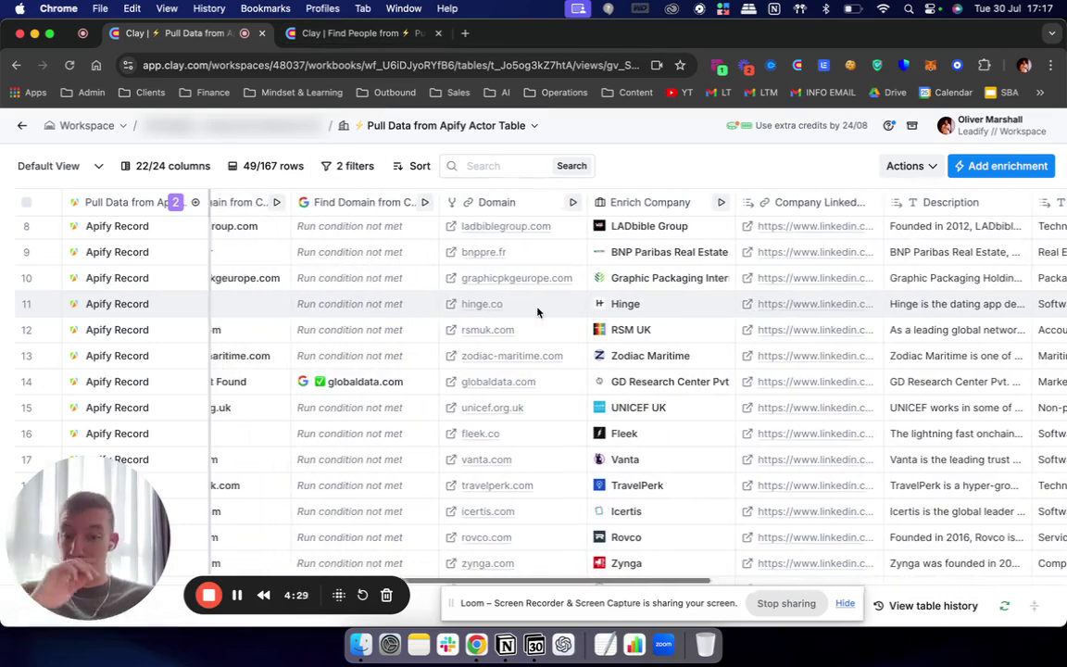
scroll(686, 374, right, 2)
scroll(686, 376, down, 10)
scroll(649, 366, down, 1)
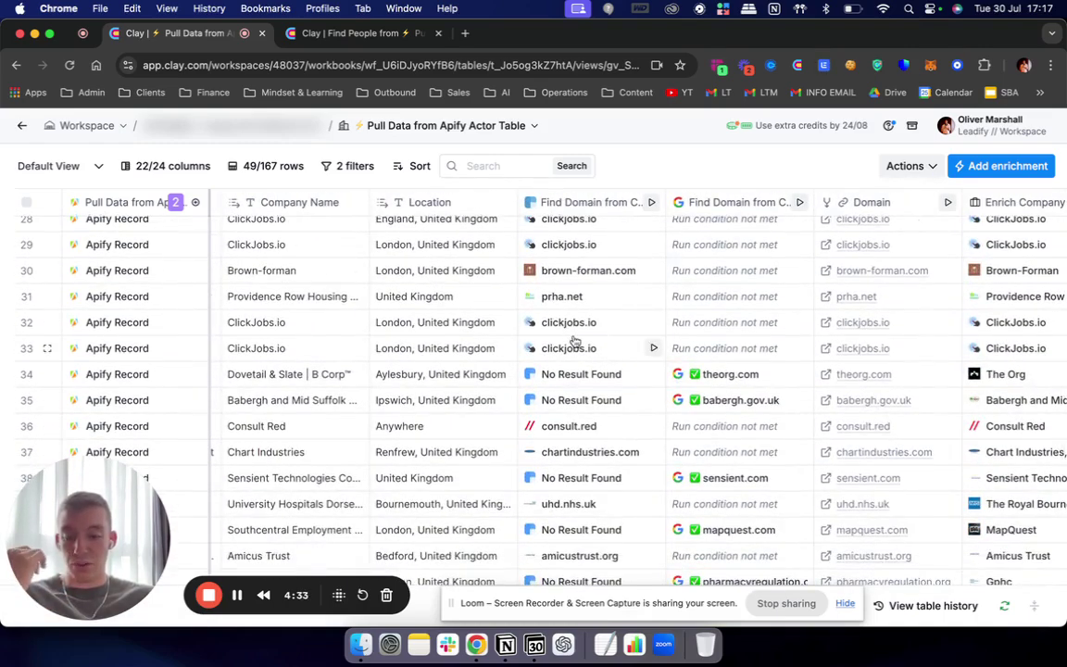
scroll(802, 332, right, 6)
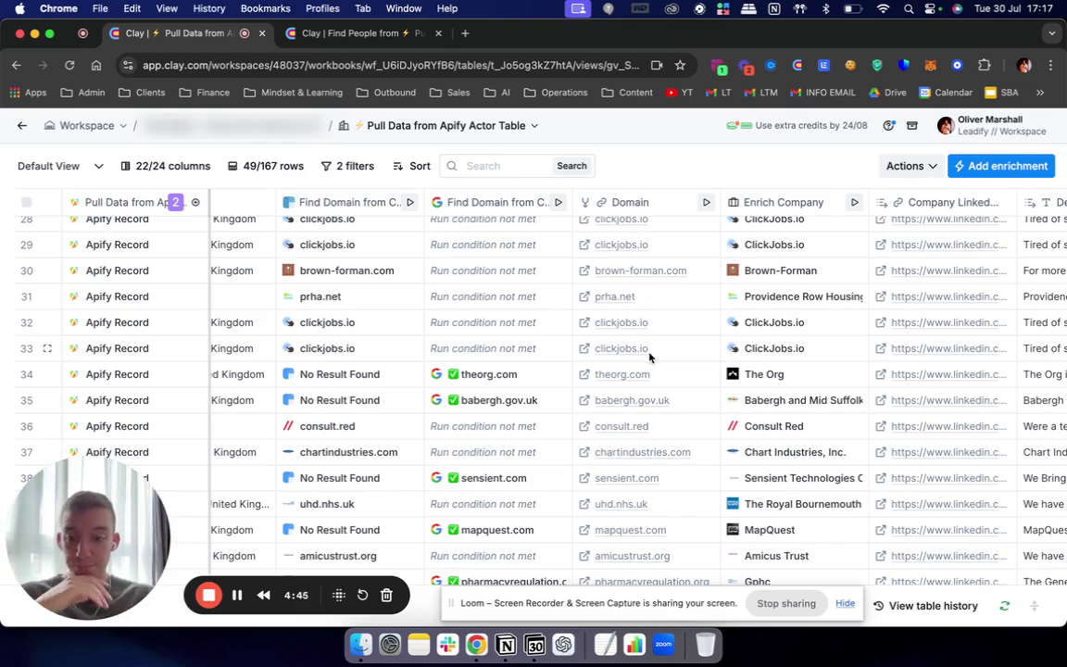
scroll(602, 324, right, 10)
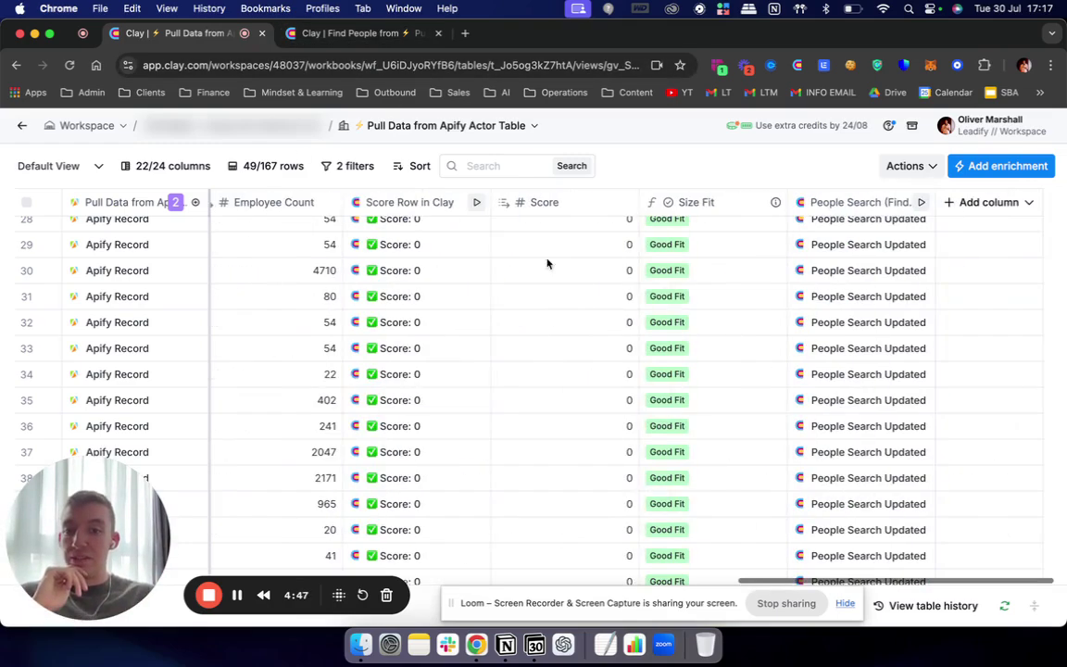
Step: Switch to the Find People table and review its Job Description, Job Role Title, Company Name and Job Role Link columns
click(326, 35)
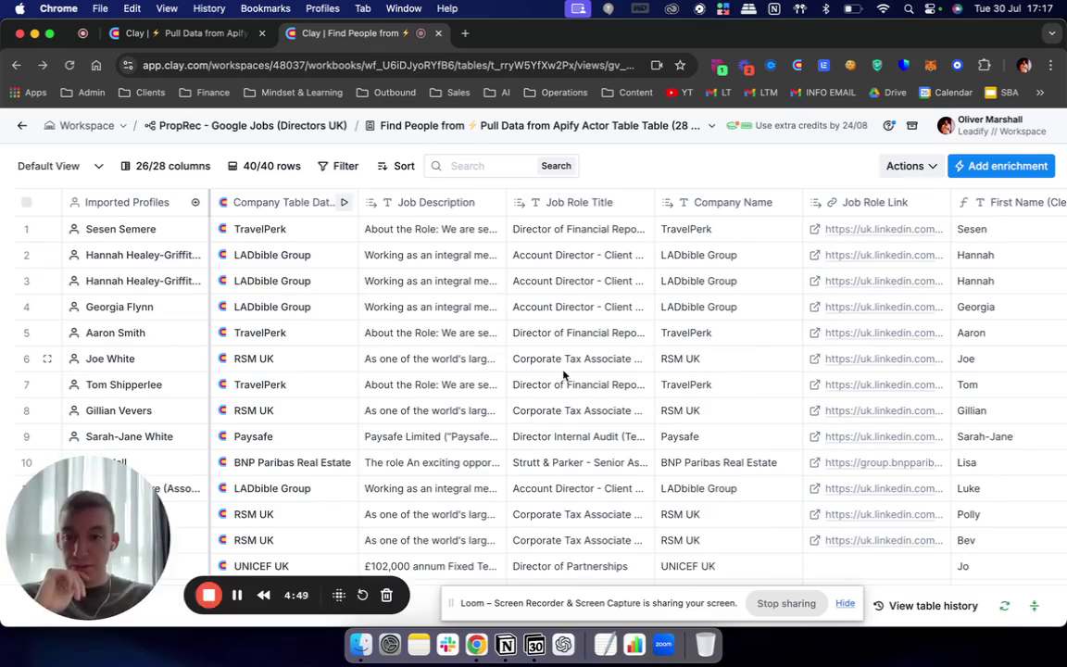
drag(171, 502, 207, 117)
scroll(250, 371, right, 3)
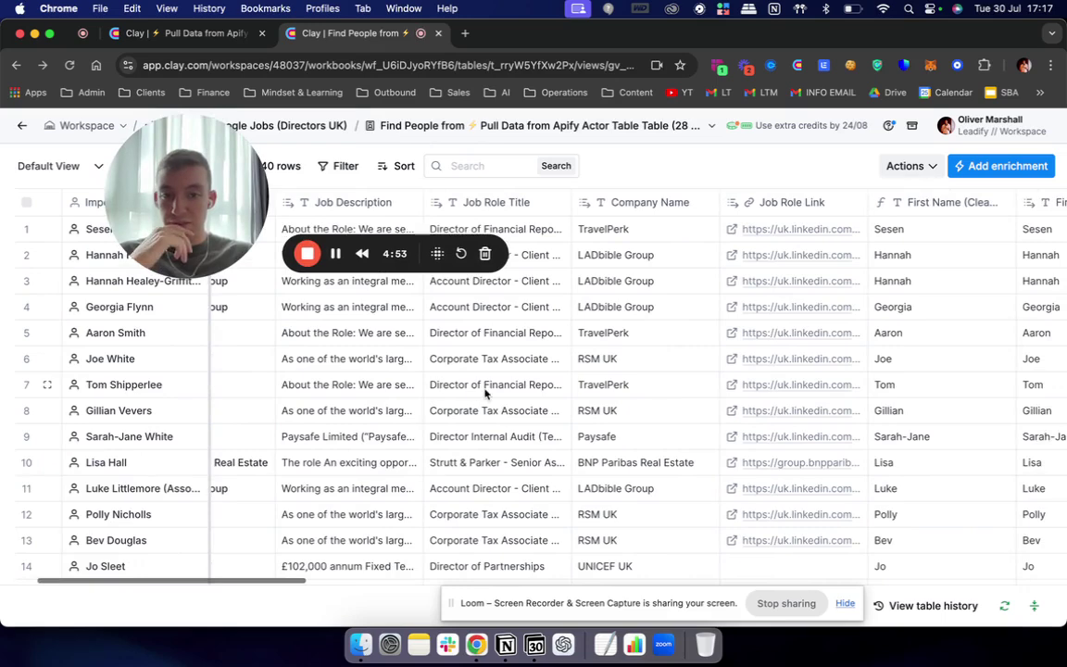
scroll(485, 393, right, 3)
scroll(485, 393, left, 5)
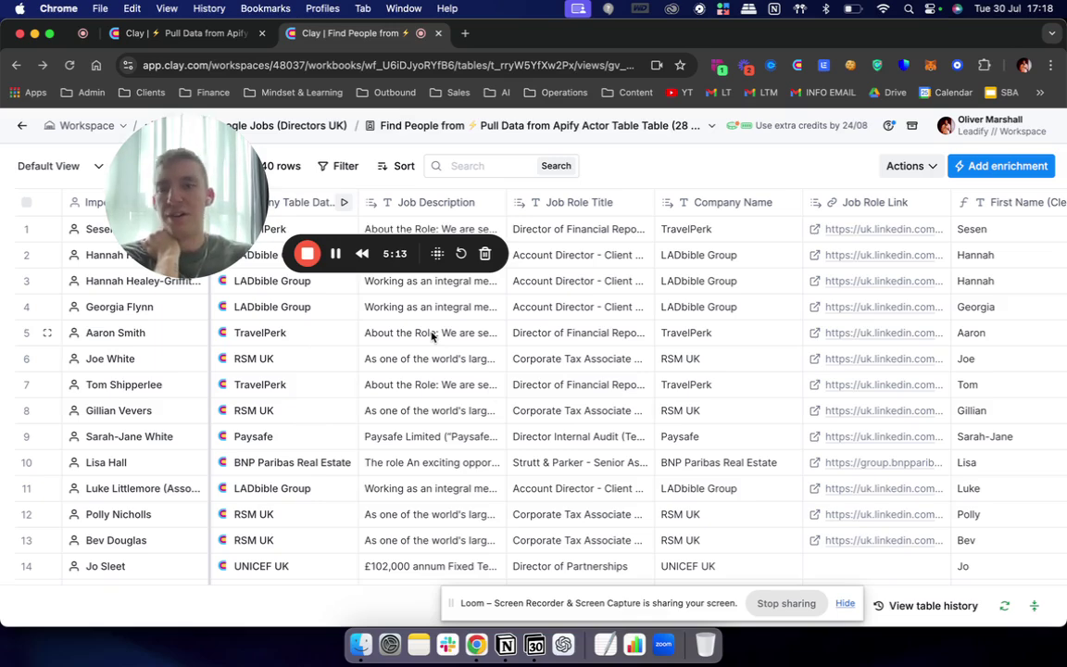
Step: Review the people table's name, job title, location, company domain and LinkedIn profile columns through to the Find Work Email columns
scroll(430, 335, right, 5)
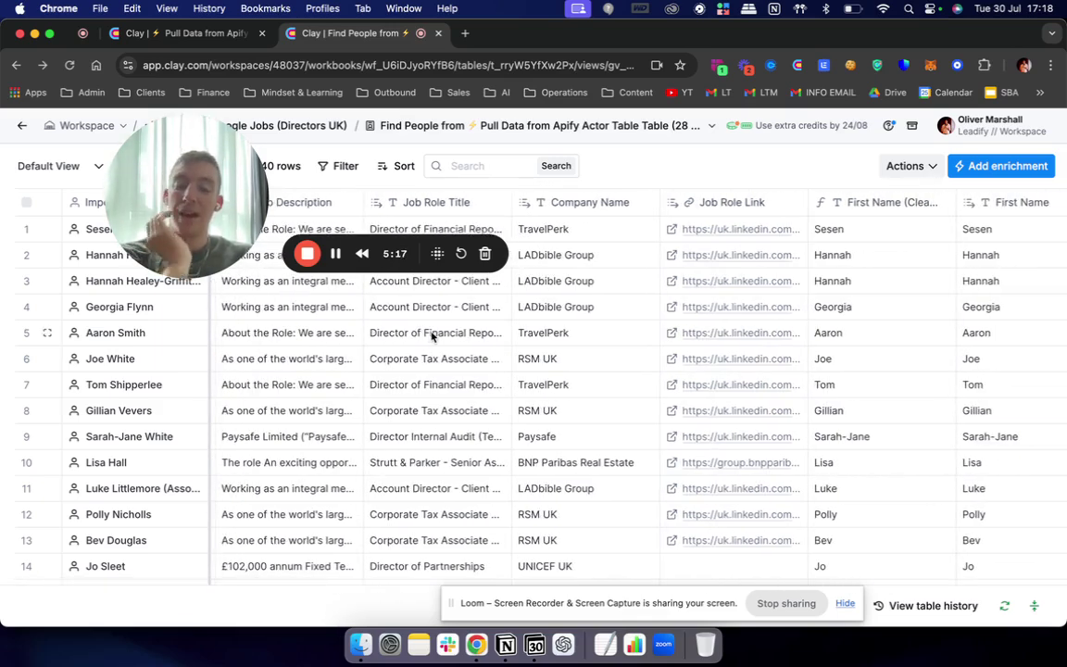
scroll(431, 335, right, 6)
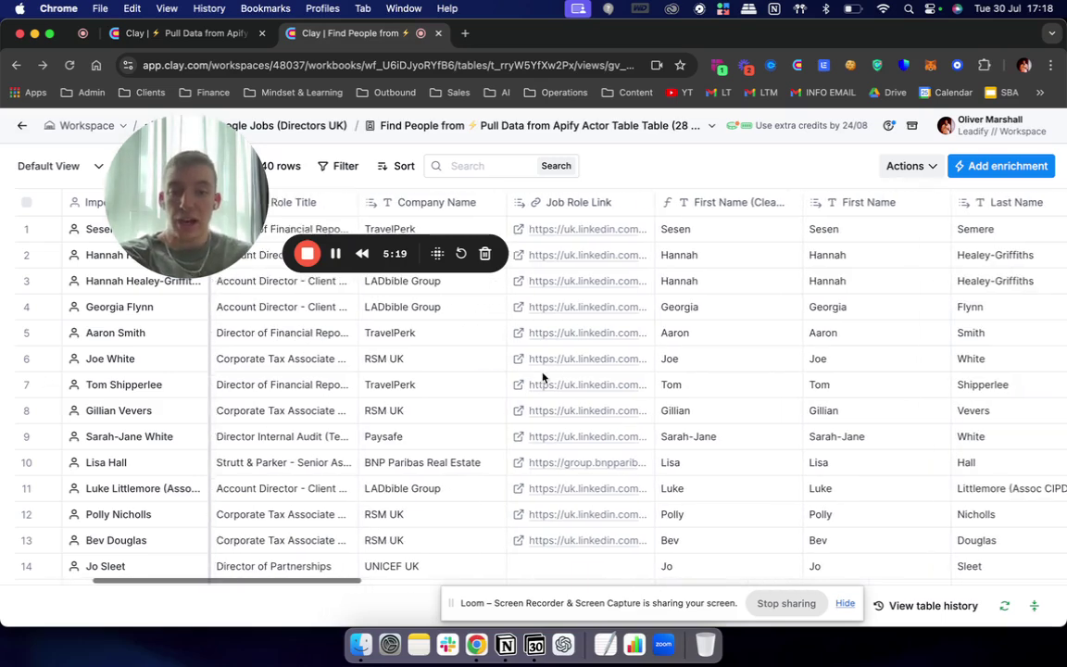
scroll(629, 267, right, 2)
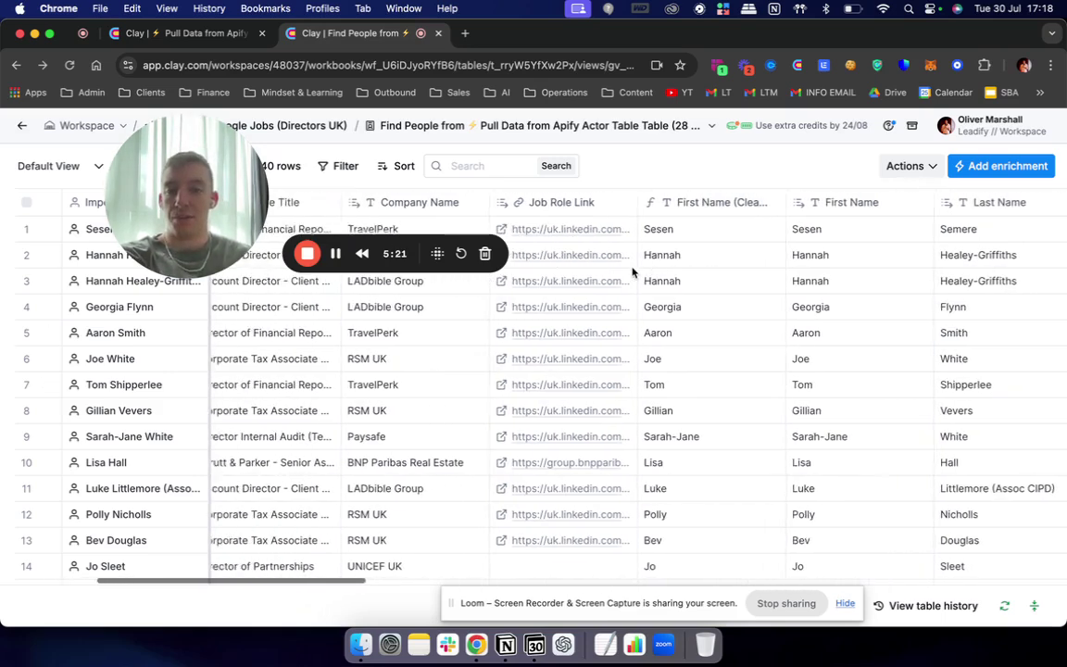
scroll(636, 269, left, 4)
scroll(613, 304, right, 20)
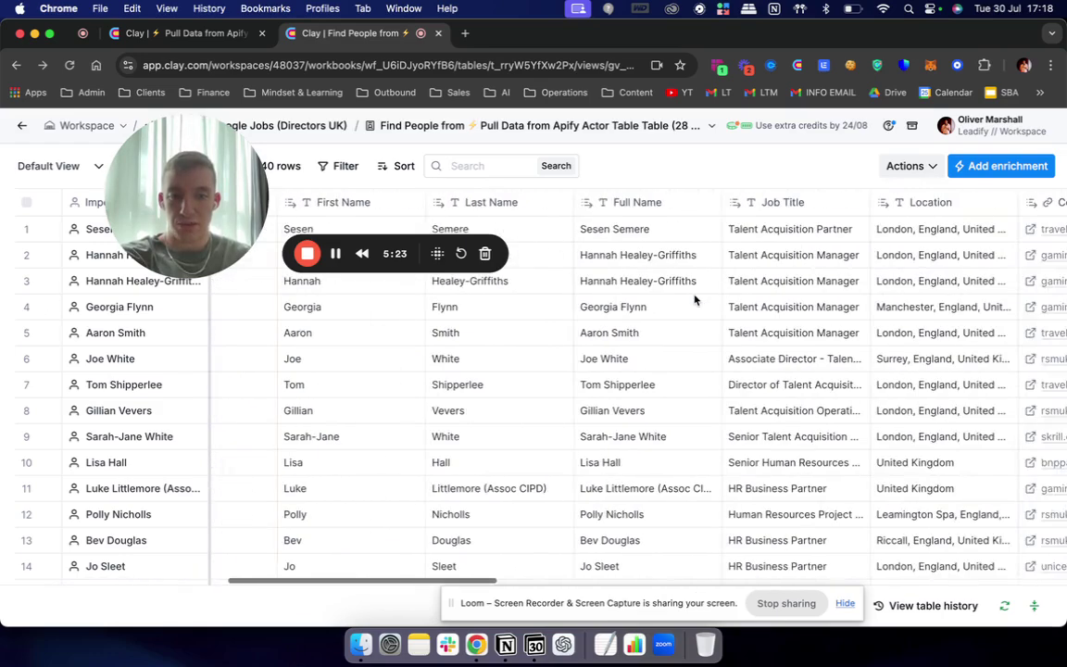
scroll(695, 298, right, 20)
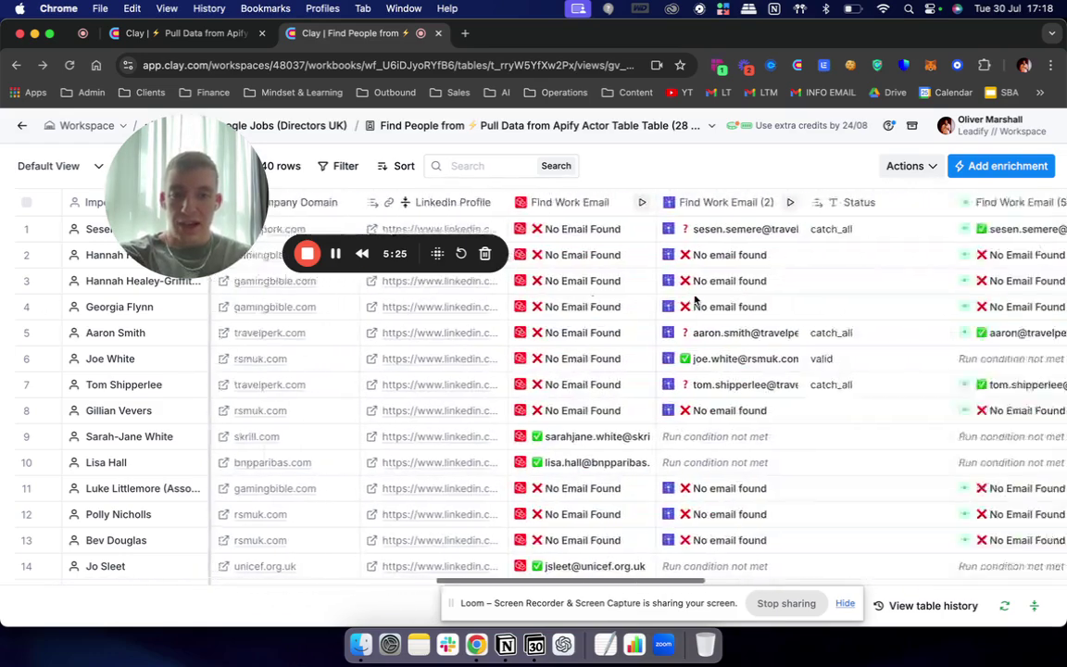
Step: Review the Find Work Email, Find Work Email (2), Status, Find Work Email (5) and Validate Email columns across the people table
scroll(569, 267, left, 2)
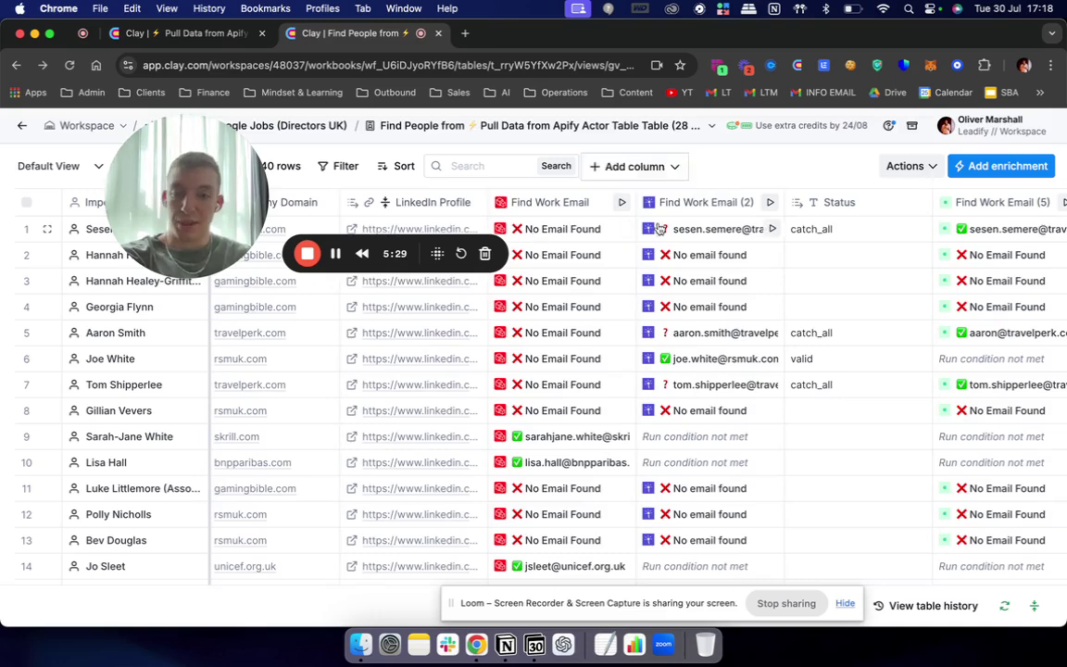
scroll(691, 388, right, 1)
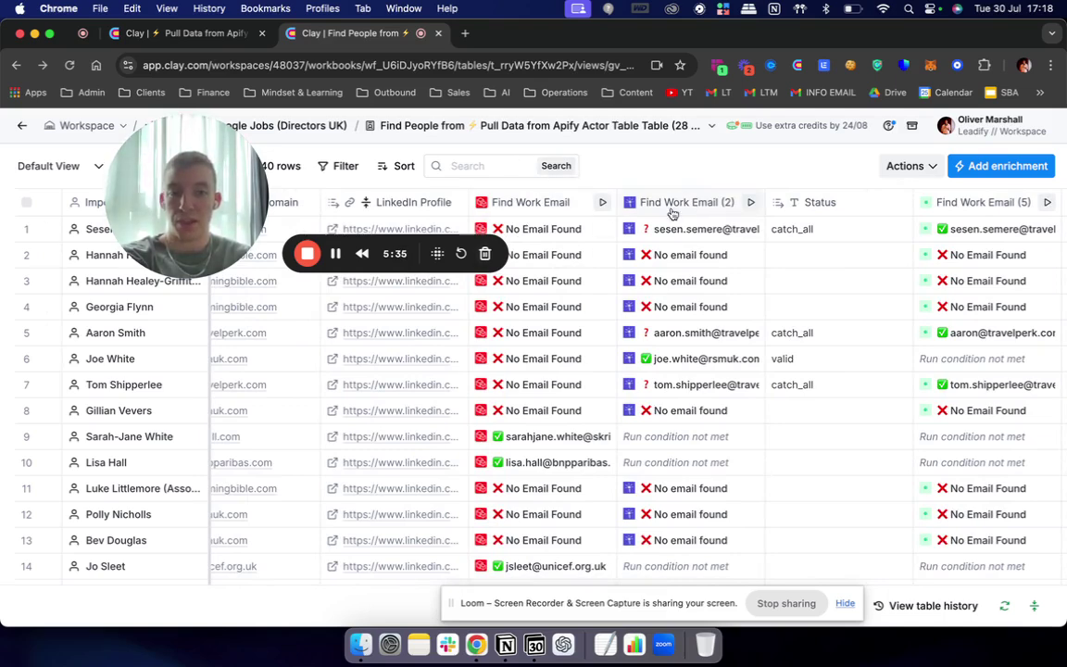
scroll(714, 321, right, 3)
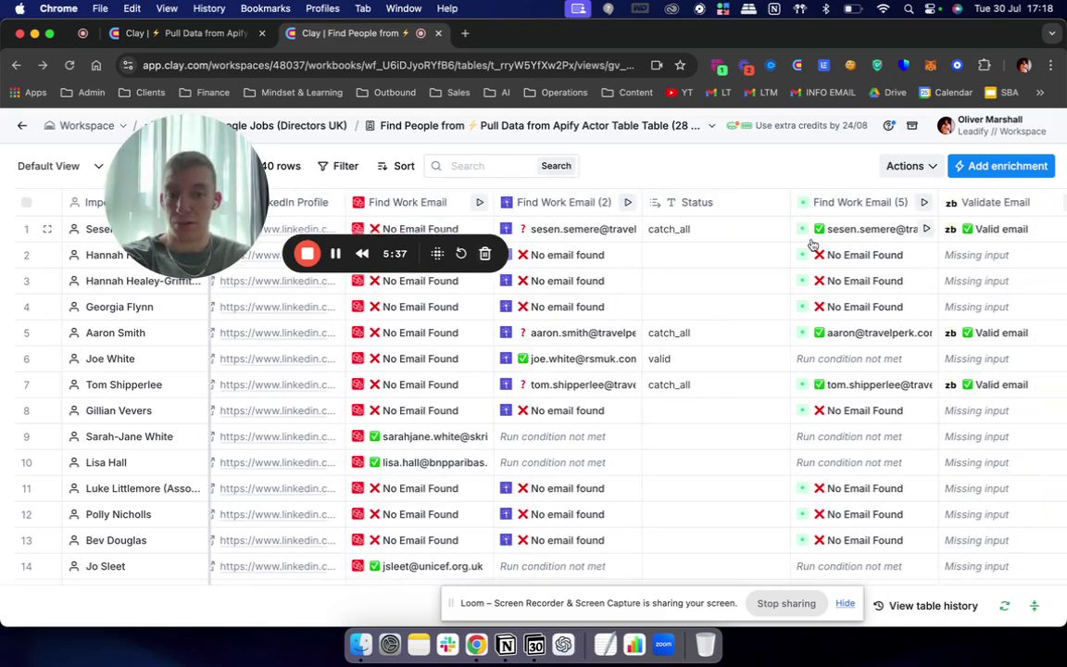
scroll(832, 252, right, 1)
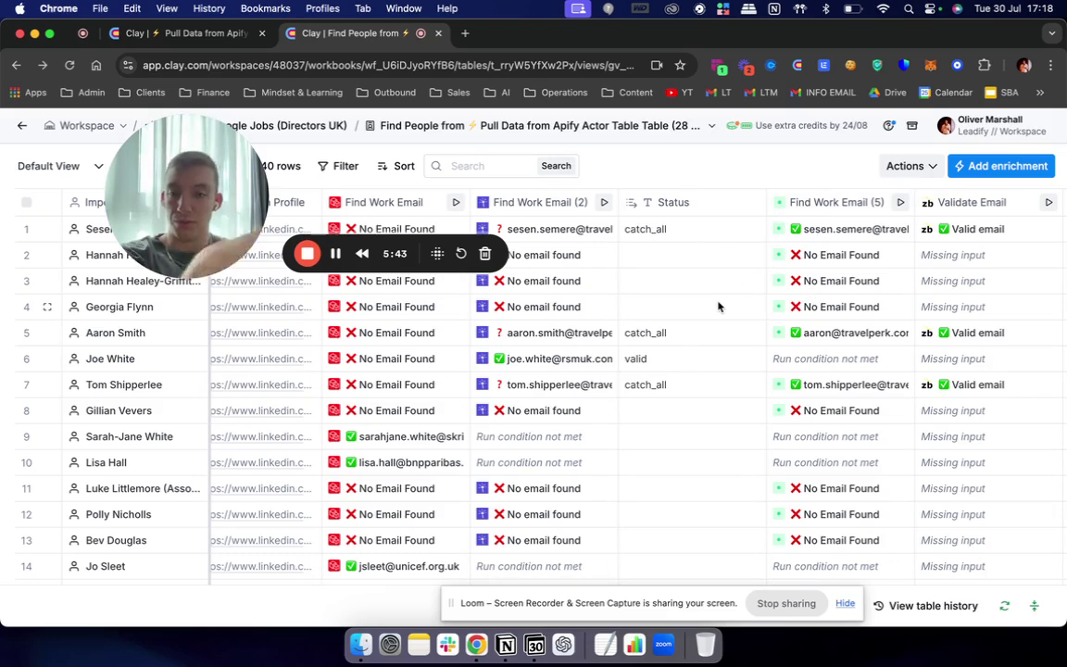
scroll(728, 305, right, 3)
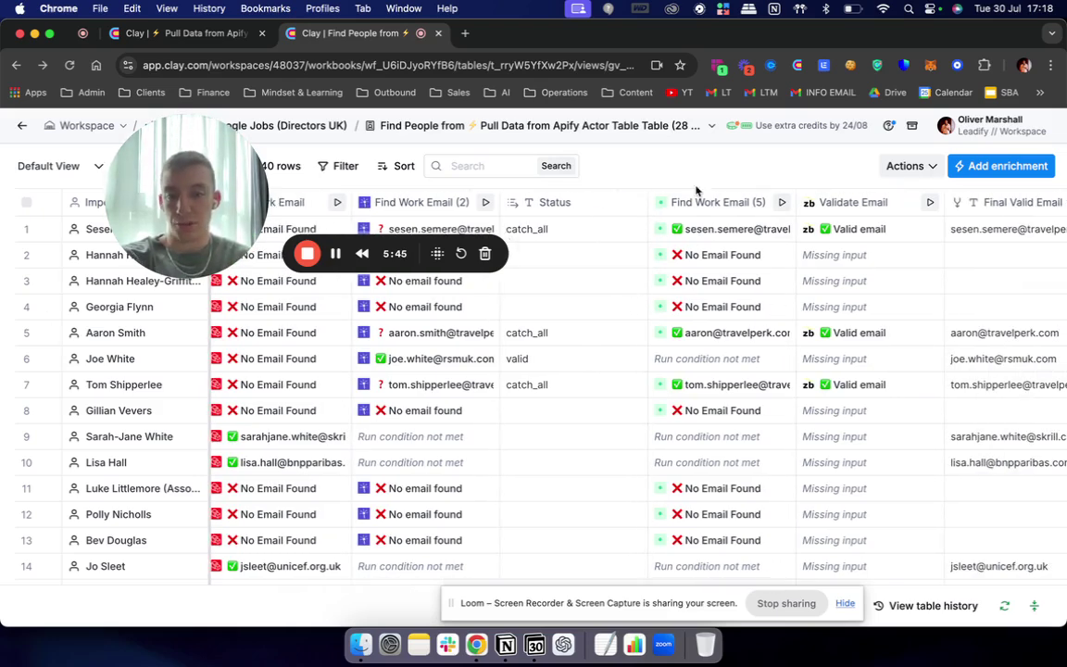
scroll(648, 245, right, 3)
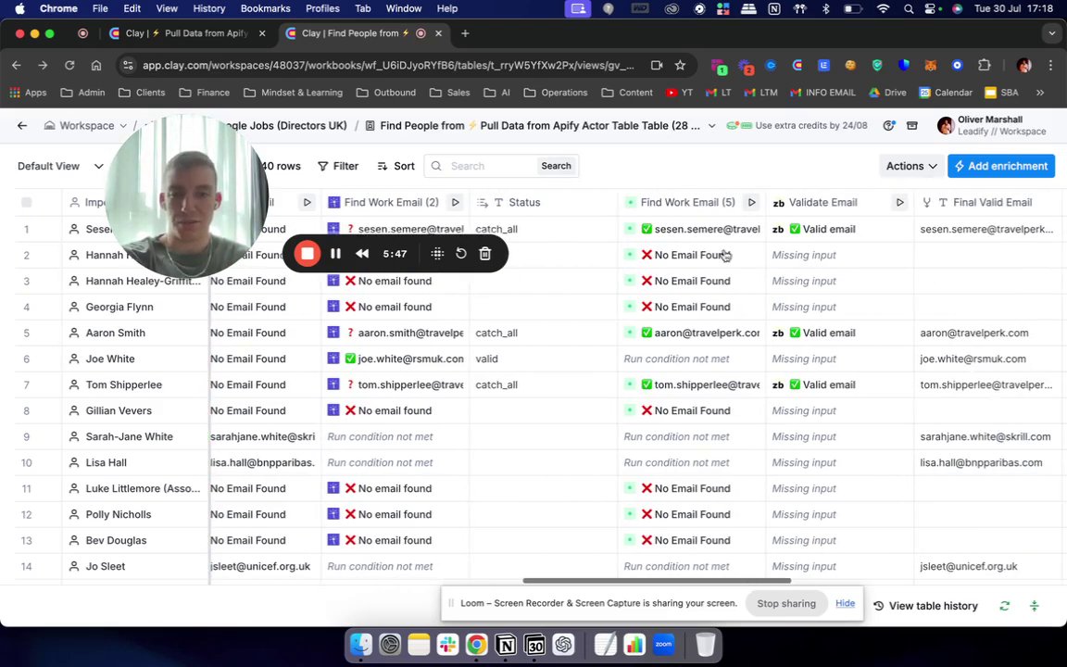
scroll(743, 254, right, 3)
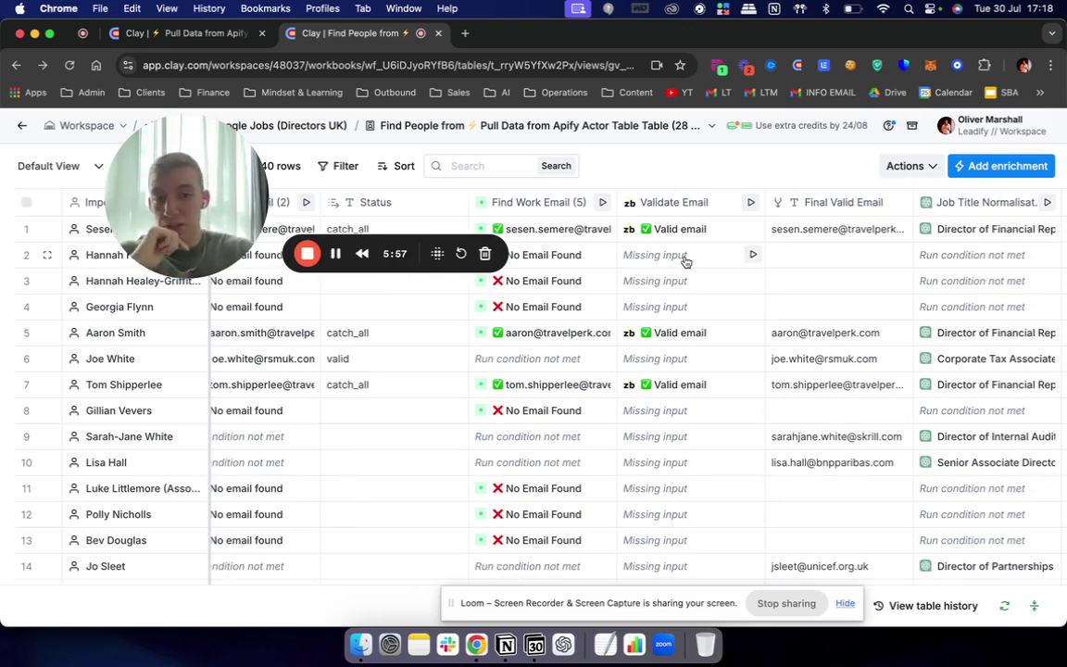
Step: Review the Final Valid Email column, and check the model and prompt in the Job Title Normalisation column's settings
scroll(685, 262, right, 9)
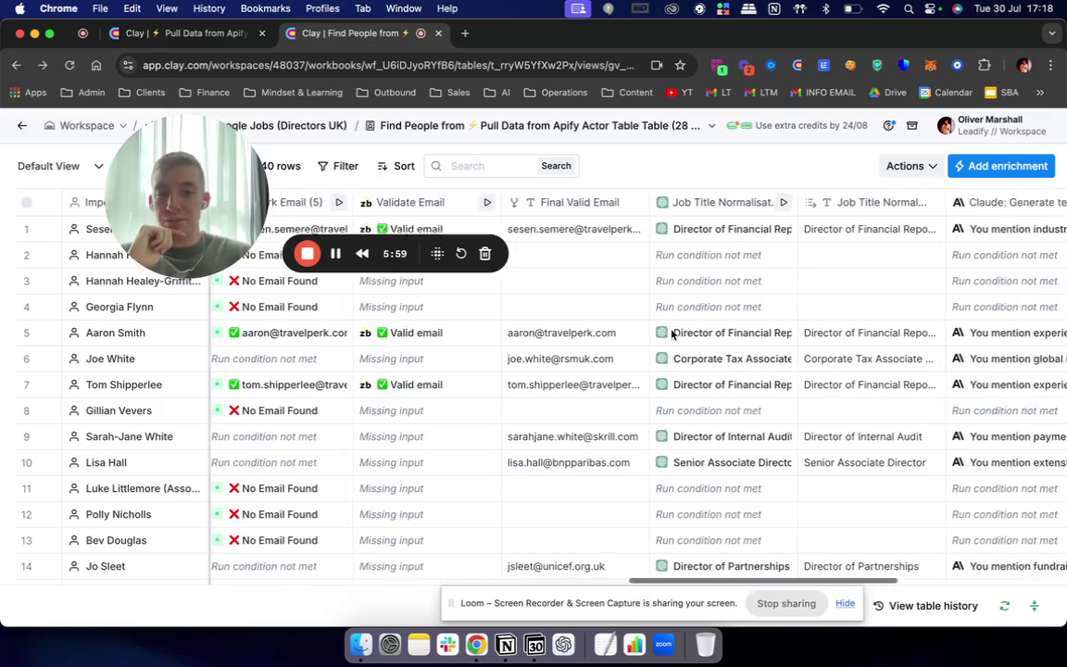
scroll(673, 334, right, 4)
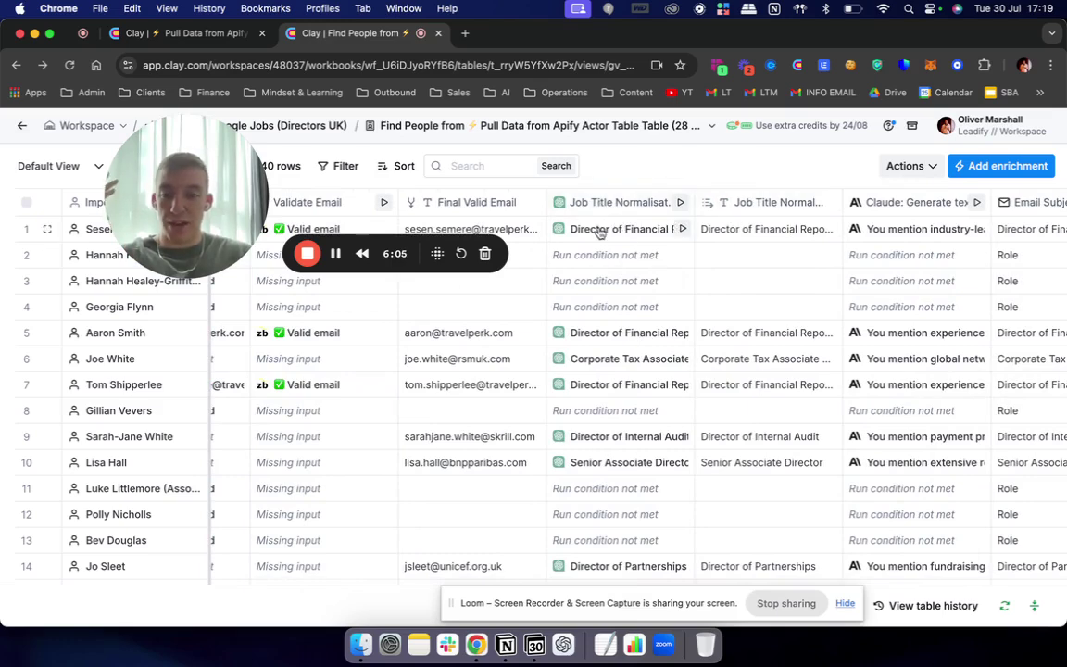
scroll(599, 234, left, 3)
scroll(611, 222, right, 3)
click(619, 202)
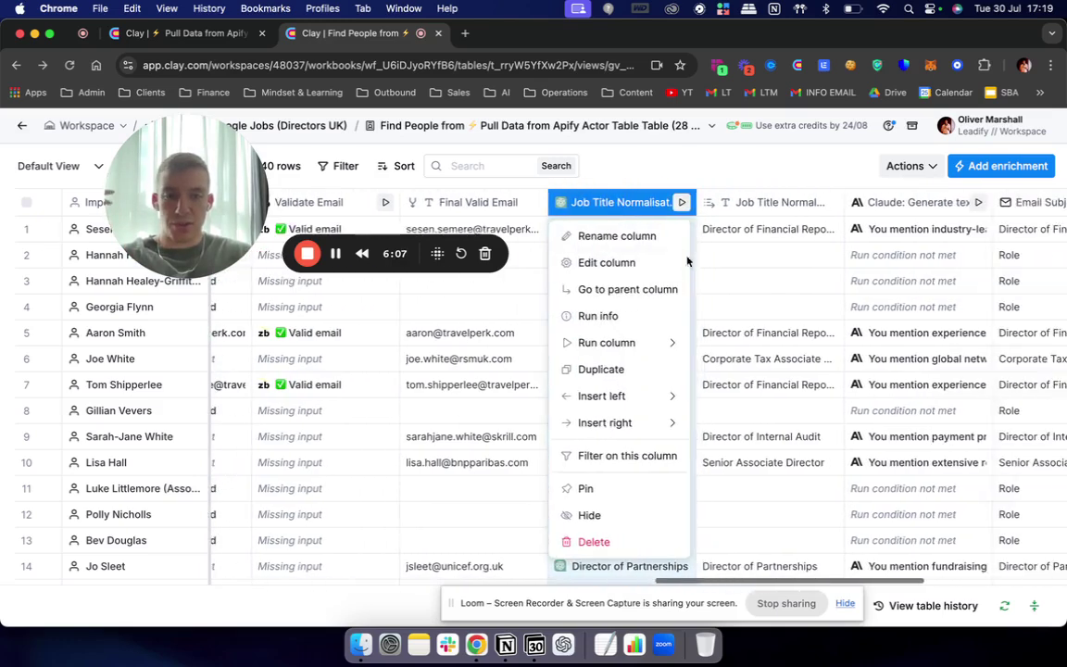
click(606, 263)
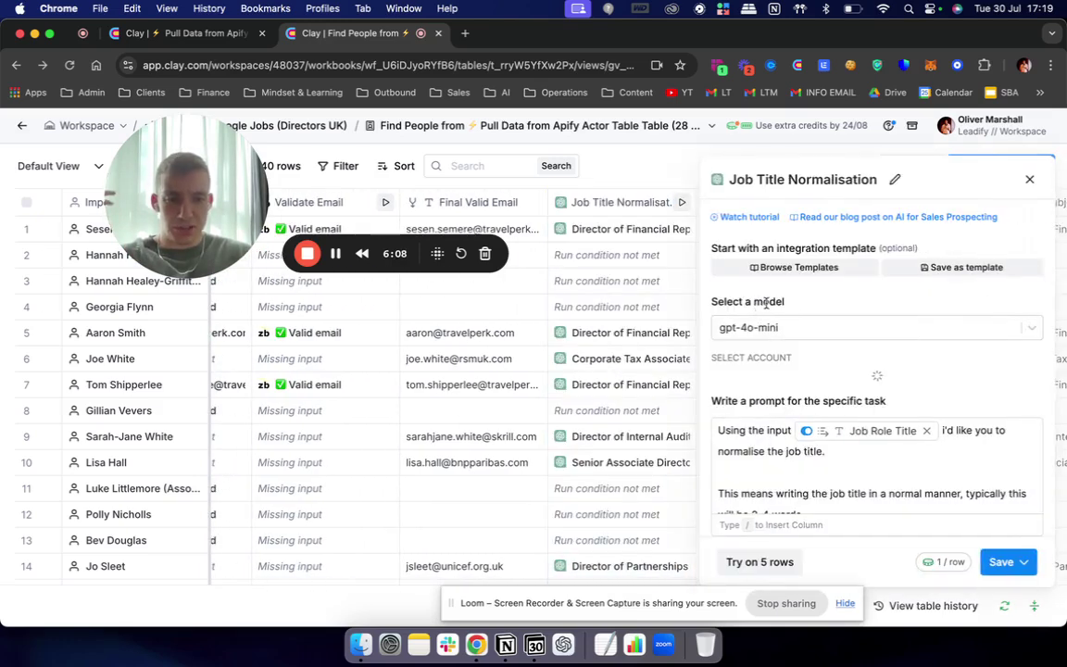
click(1031, 180)
Step: Read the full original Job Role Title in row 1
scroll(639, 318, left, 10)
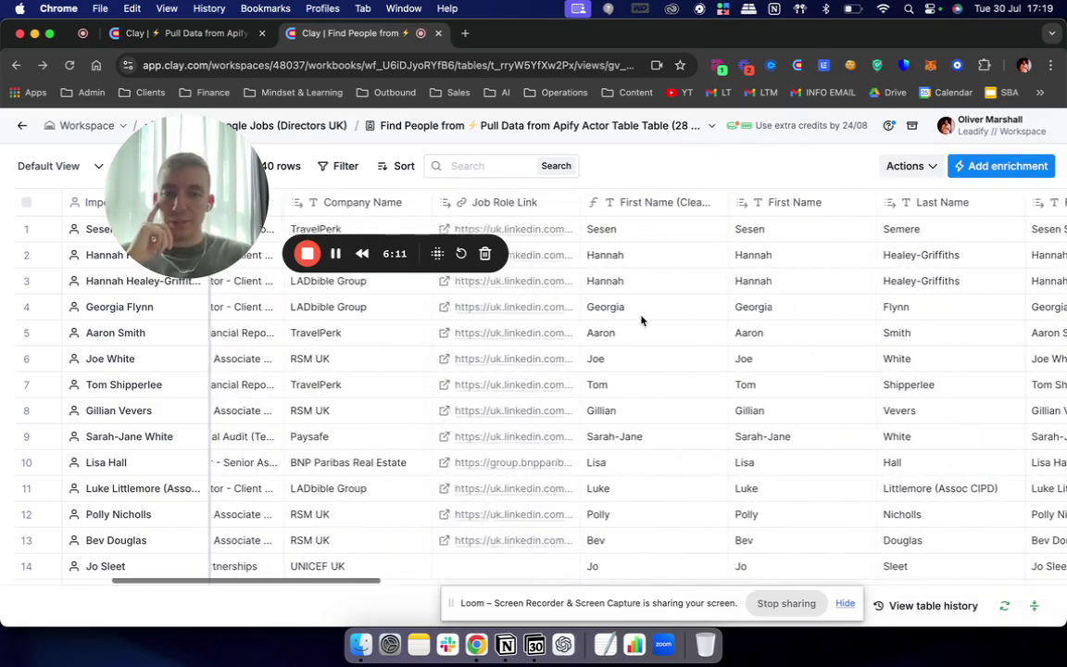
scroll(639, 318, left, 8)
click(568, 231)
click(568, 232)
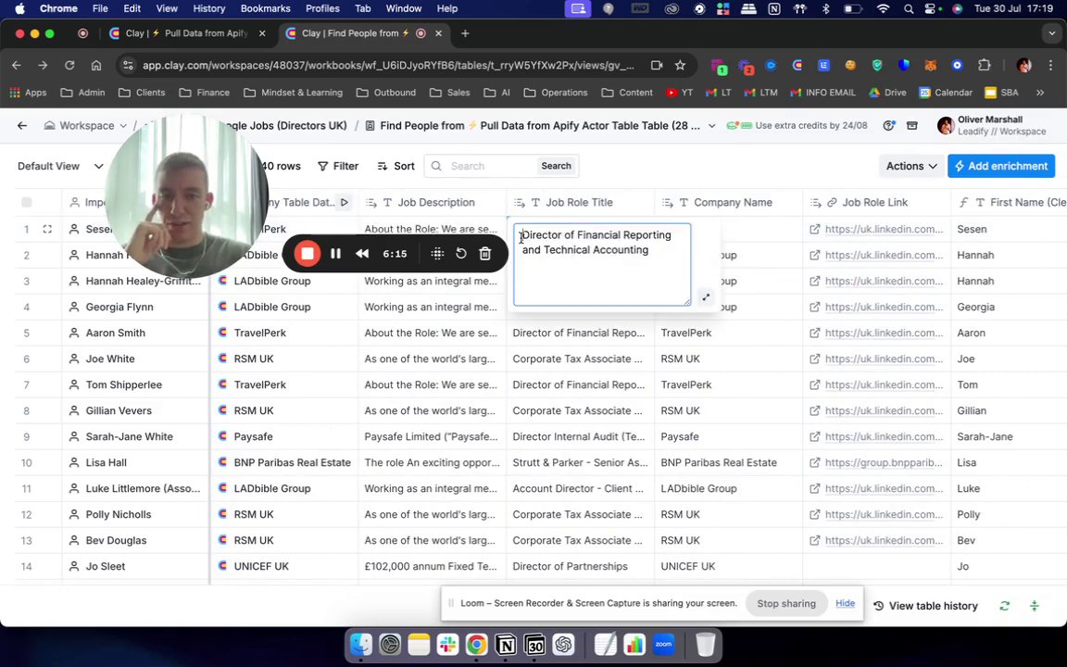
drag(521, 236, 671, 253)
key(Escape)
Step: Check the original Job Role Title entries in the rows from 6 downwards, including the internal audit role in row 9
click(588, 358)
double_click(588, 357)
double_click(584, 385)
click(585, 480)
click(600, 436)
click(604, 443)
click(576, 408)
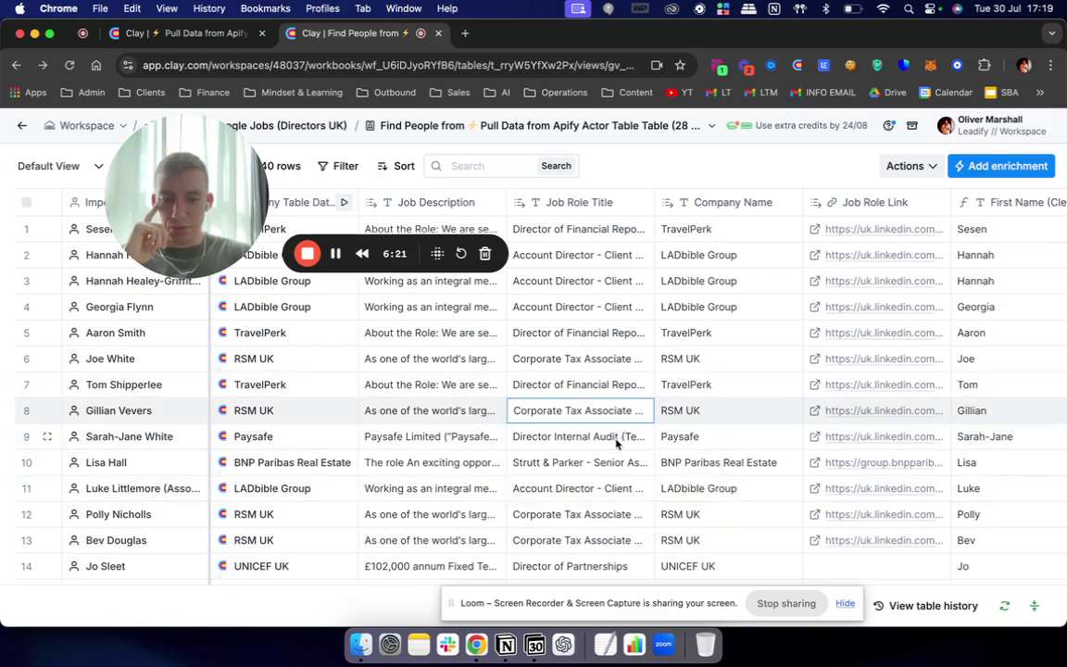
click(605, 438)
Step: Inspect the normalised job titles in rows 9, 10 and 5 for comparison with the original titles
scroll(605, 439, right, 10)
scroll(604, 439, right, 15)
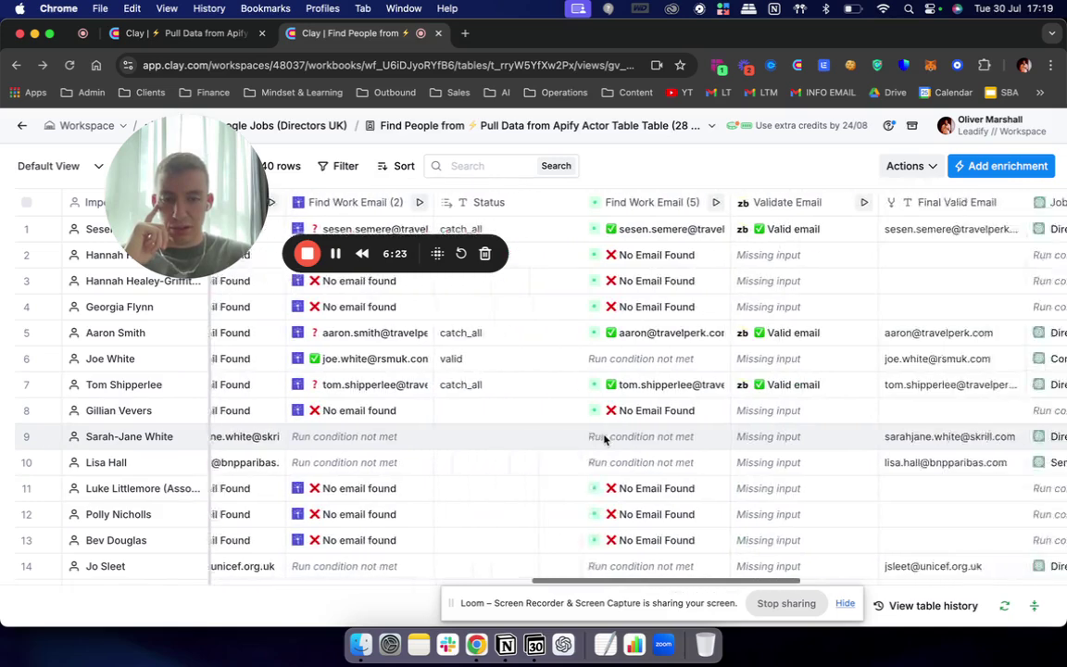
scroll(605, 439, right, 5)
double_click(650, 435)
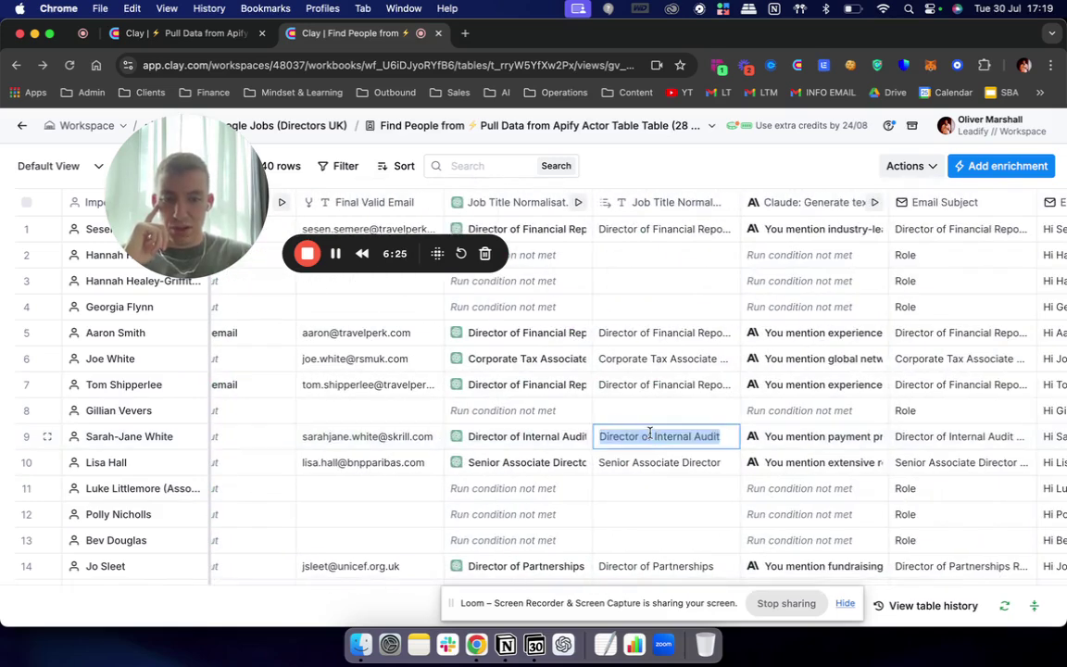
click(667, 456)
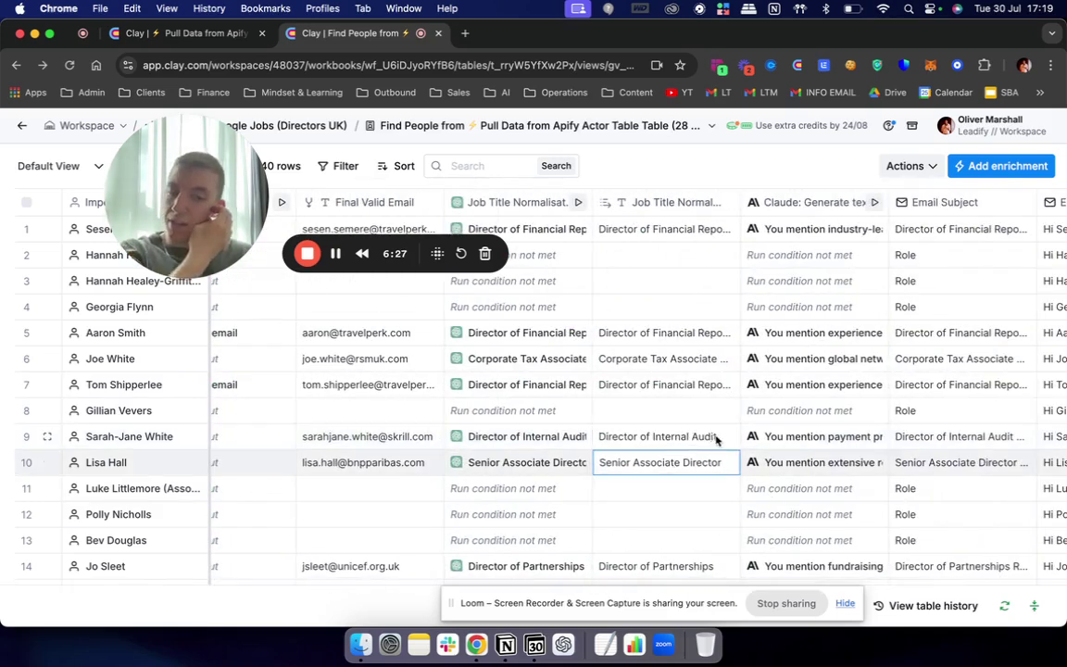
double_click(715, 437)
click(707, 462)
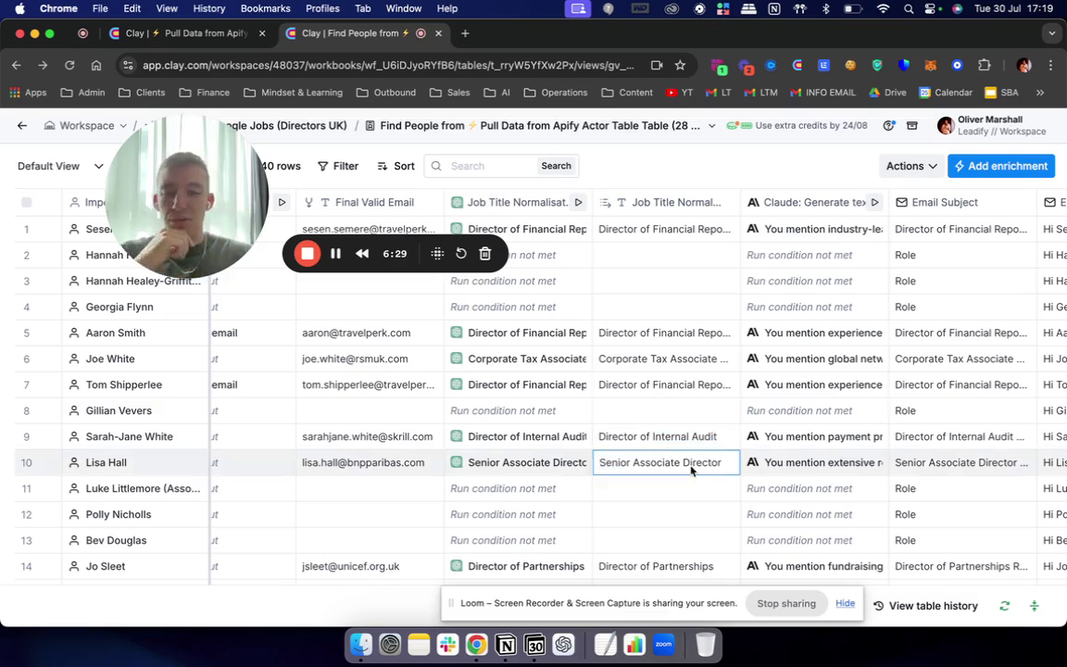
double_click(652, 441)
click(668, 341)
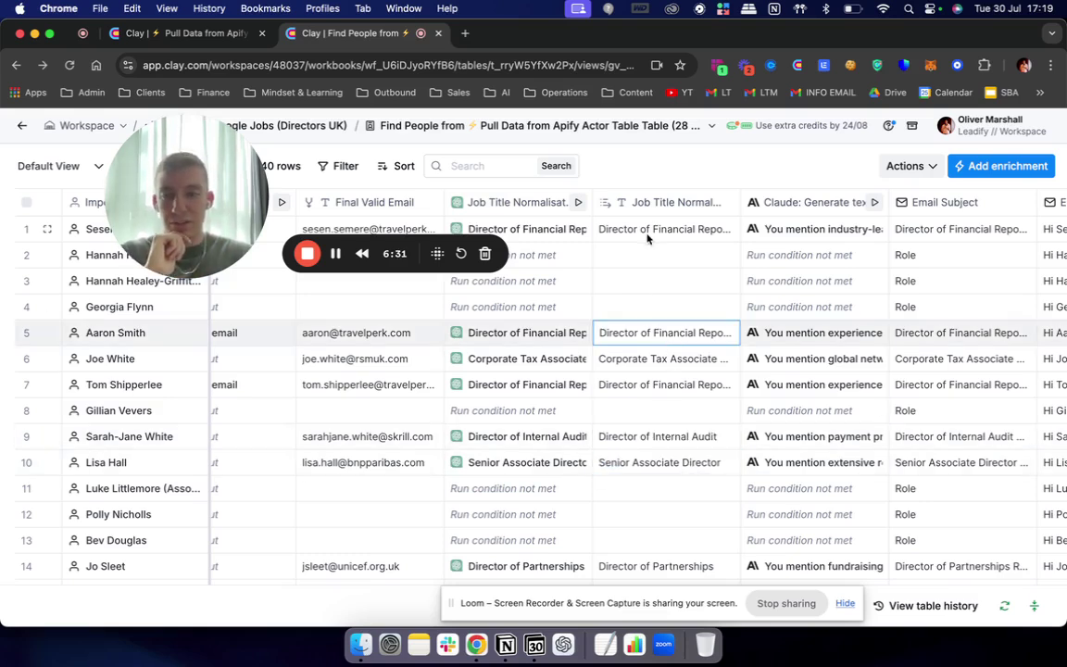
Step: Read the full Email Subject text in row 1
scroll(663, 386, right, 2)
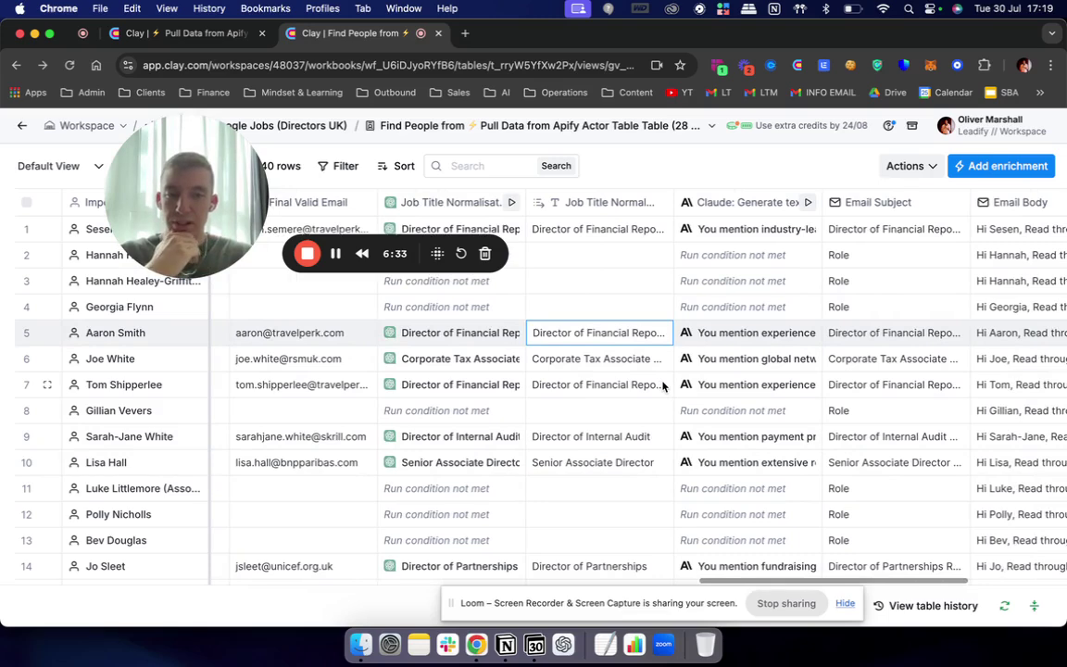
scroll(723, 315, right, 4)
double_click(751, 231)
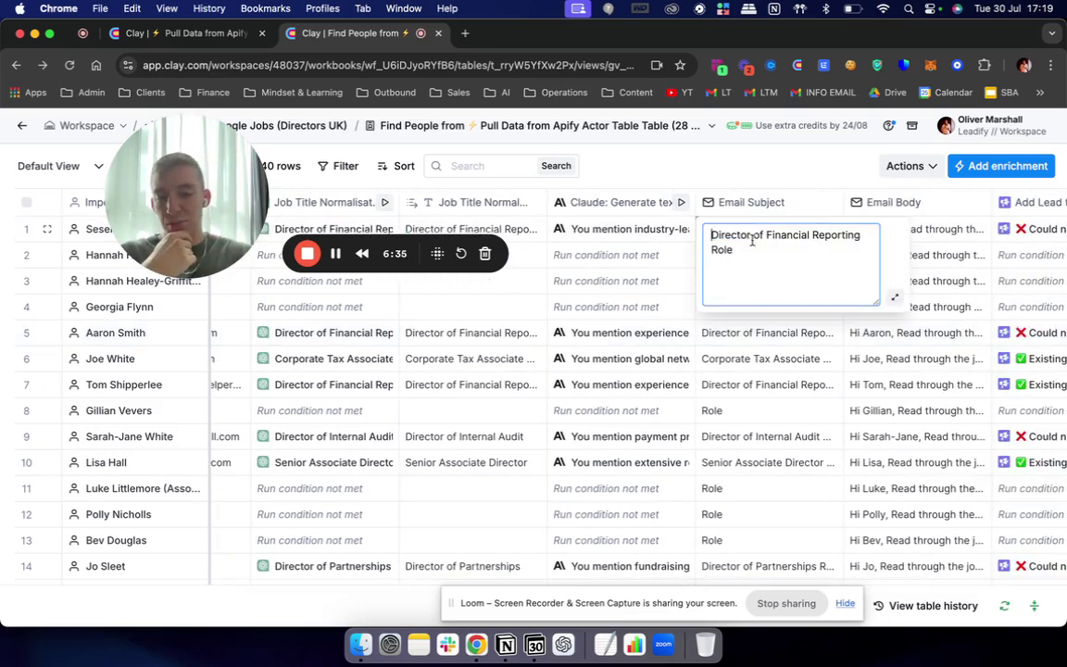
click(752, 356)
Step: Read the Email Body in row 6 and the full Email Subject in row 7
scroll(731, 353, right, 3)
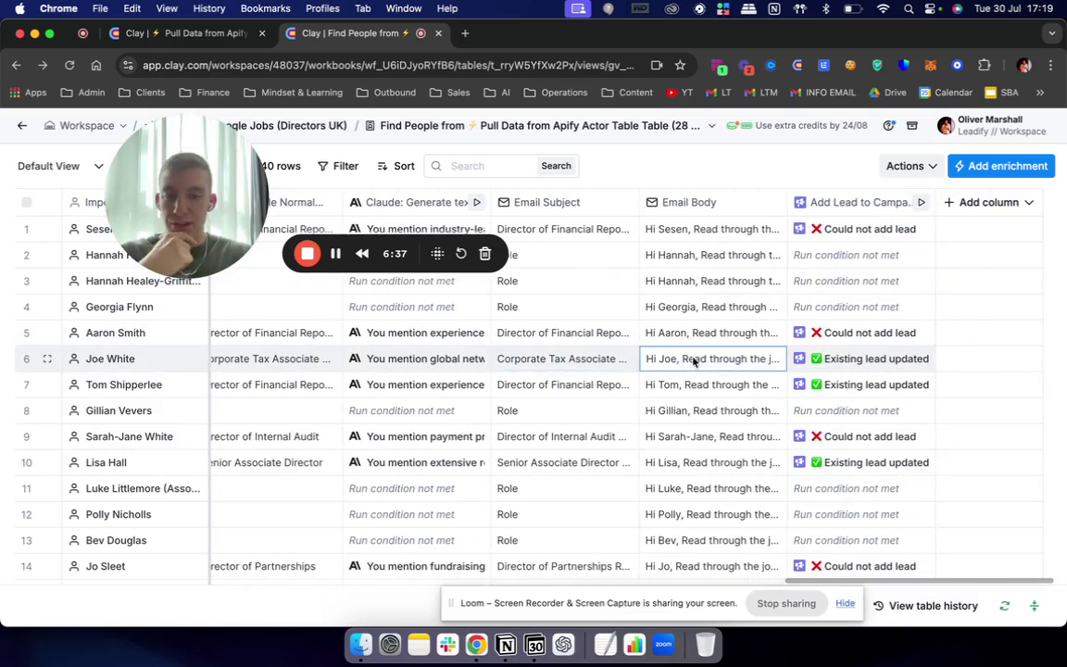
double_click(692, 360)
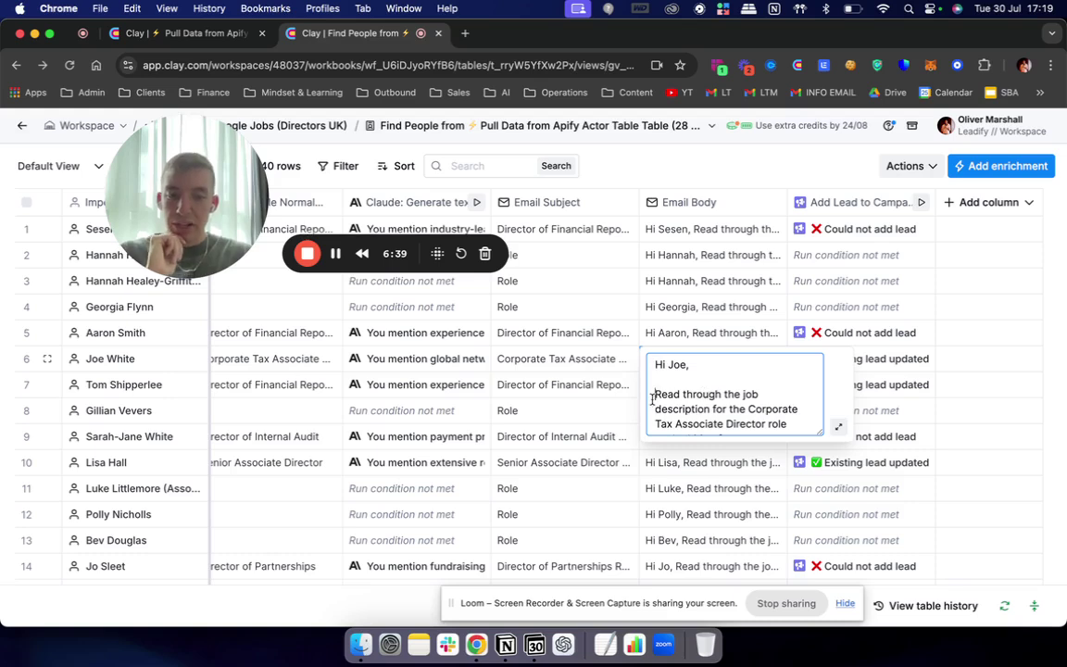
scroll(653, 398, down, 2)
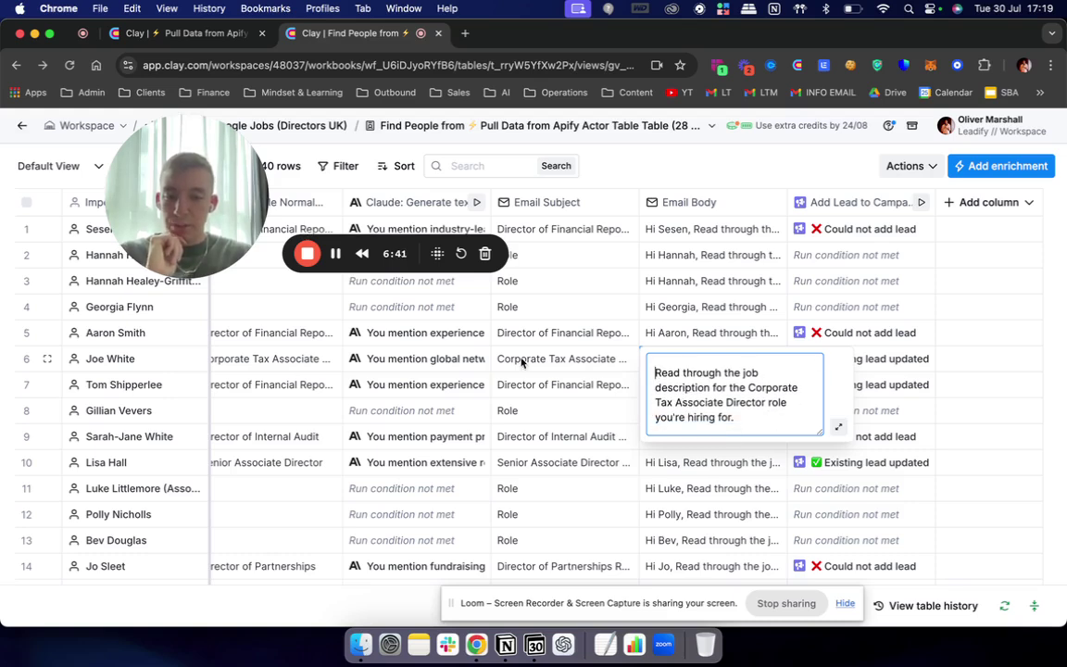
double_click(556, 382)
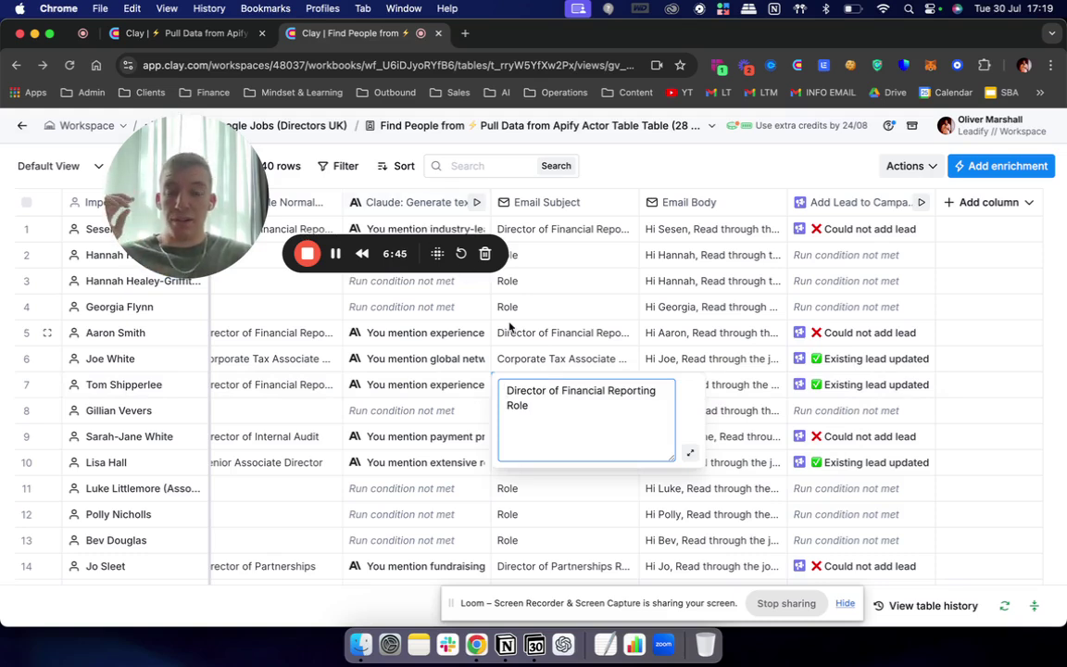
click(559, 358)
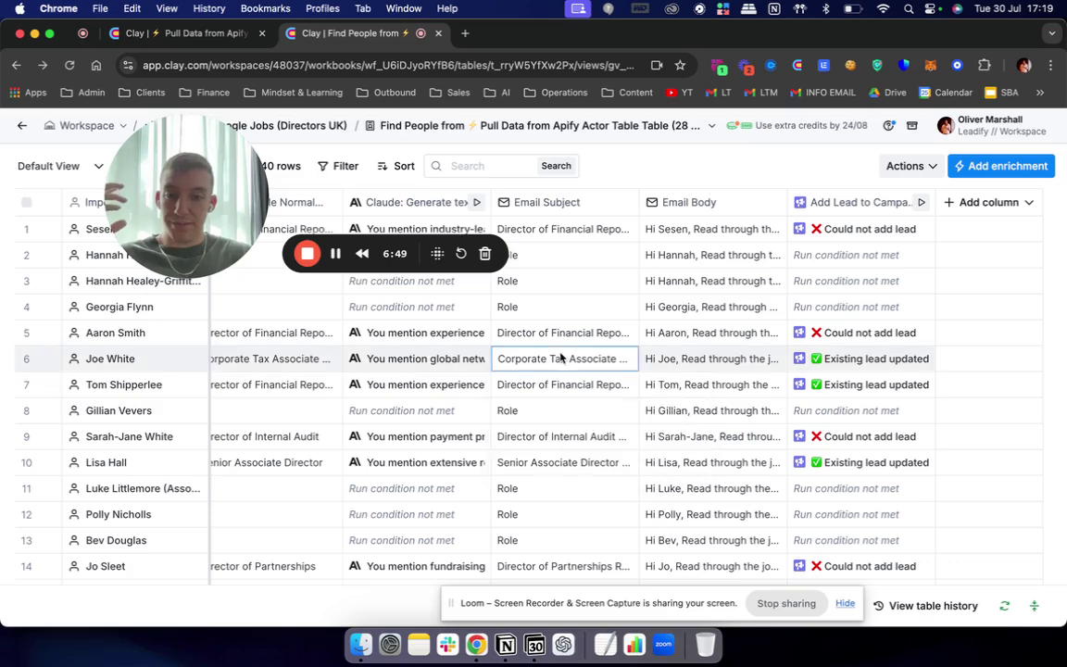
Step: View the Claude-generated response in the cell details for row 5, and close the details
scroll(537, 362, left, 3)
click(546, 336)
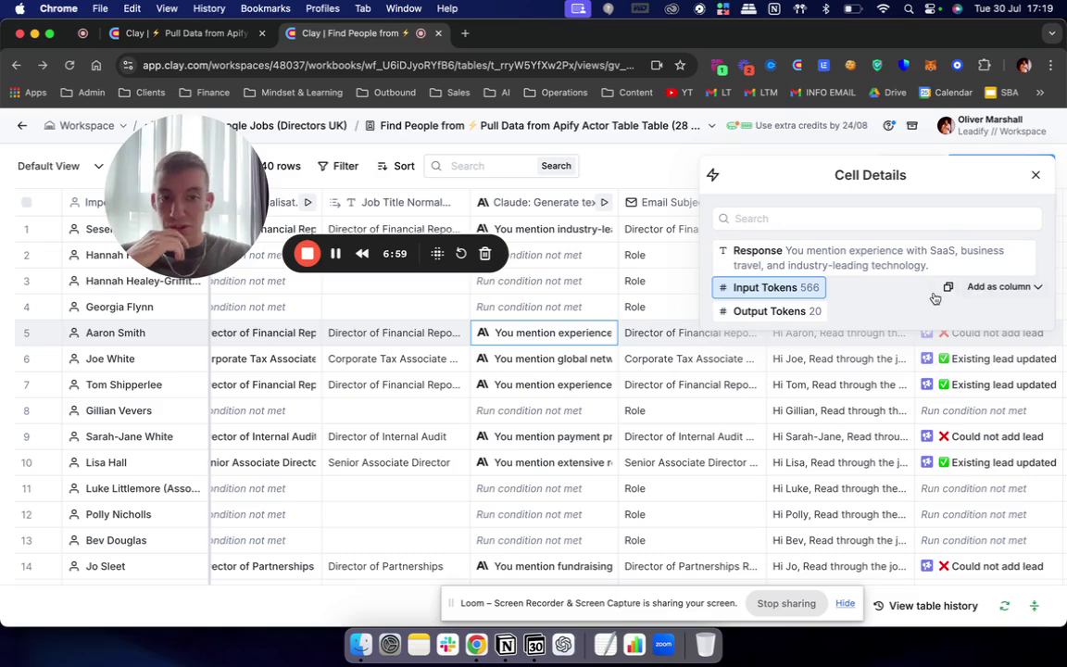
click(1036, 175)
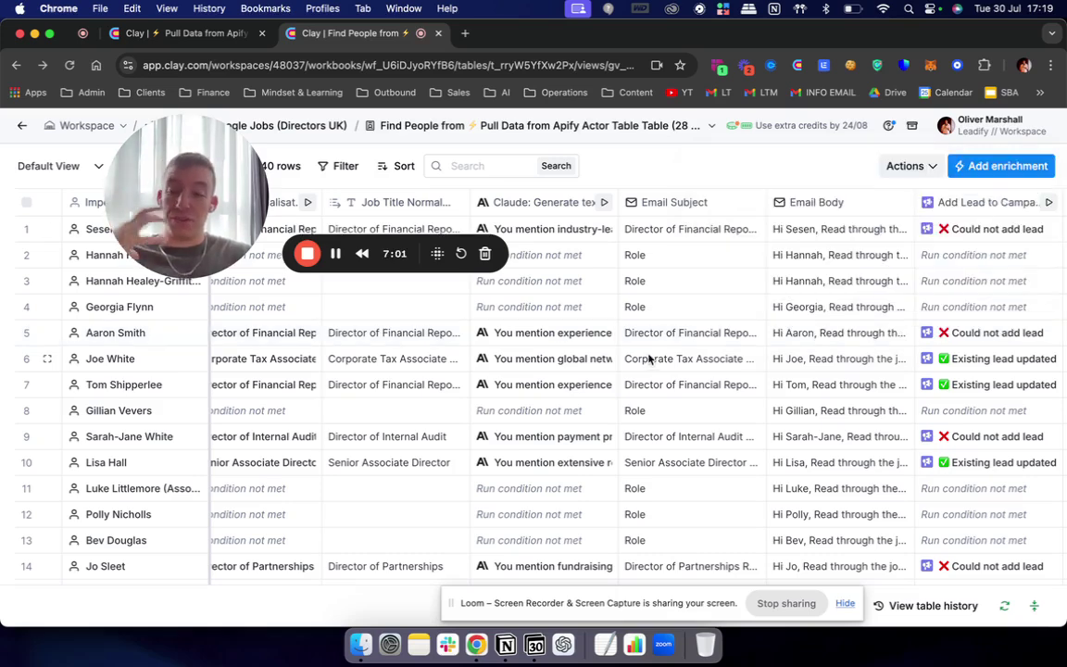
Step: Return to the people table's first columns and check the Company Name values in rows 5 to 7
scroll(714, 297, right, 2)
scroll(878, 286, left, 3)
scroll(878, 287, left, 15)
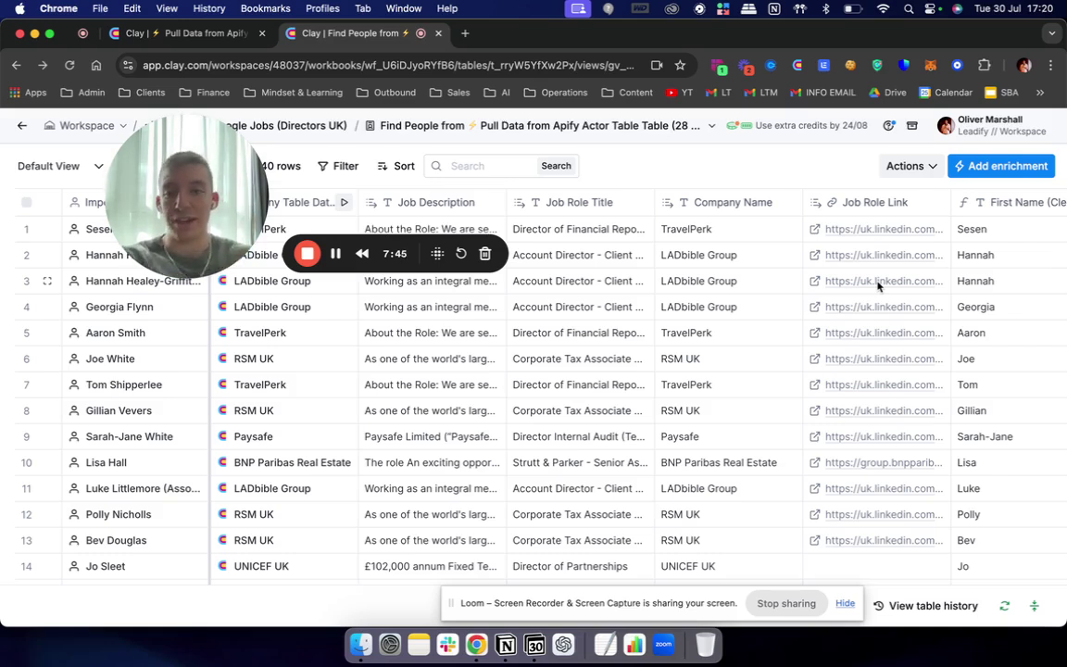
click(723, 333)
key(Down)
key(Down)
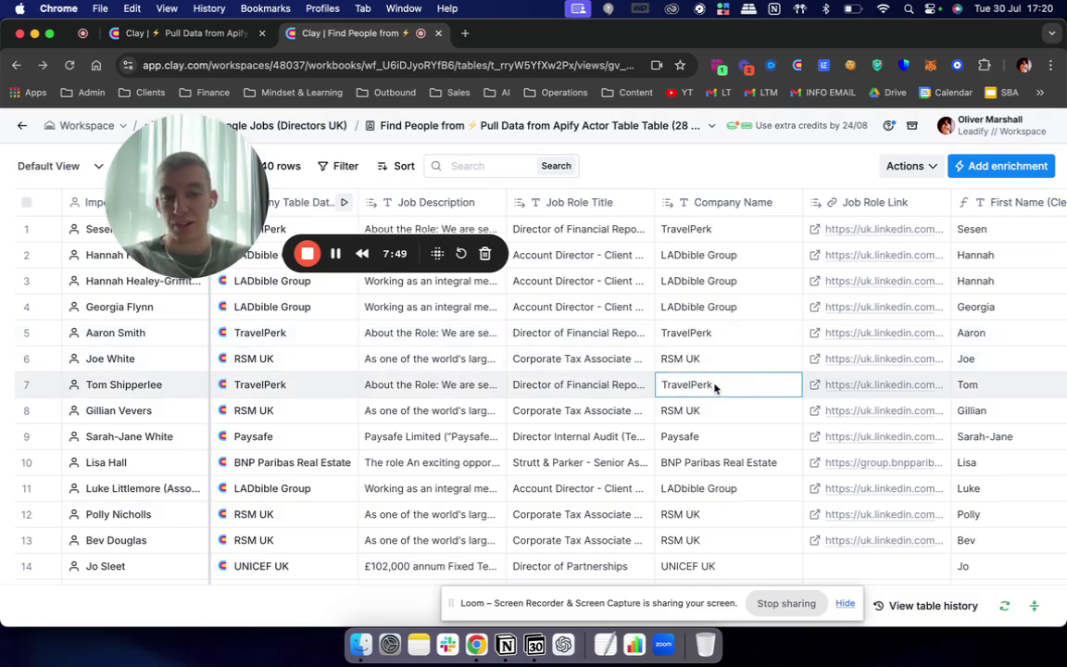
Step: Look over the email-finding and validation columns again, and return to the Job Role Title in row 6
scroll(714, 384, right, 10)
scroll(714, 387, right, 15)
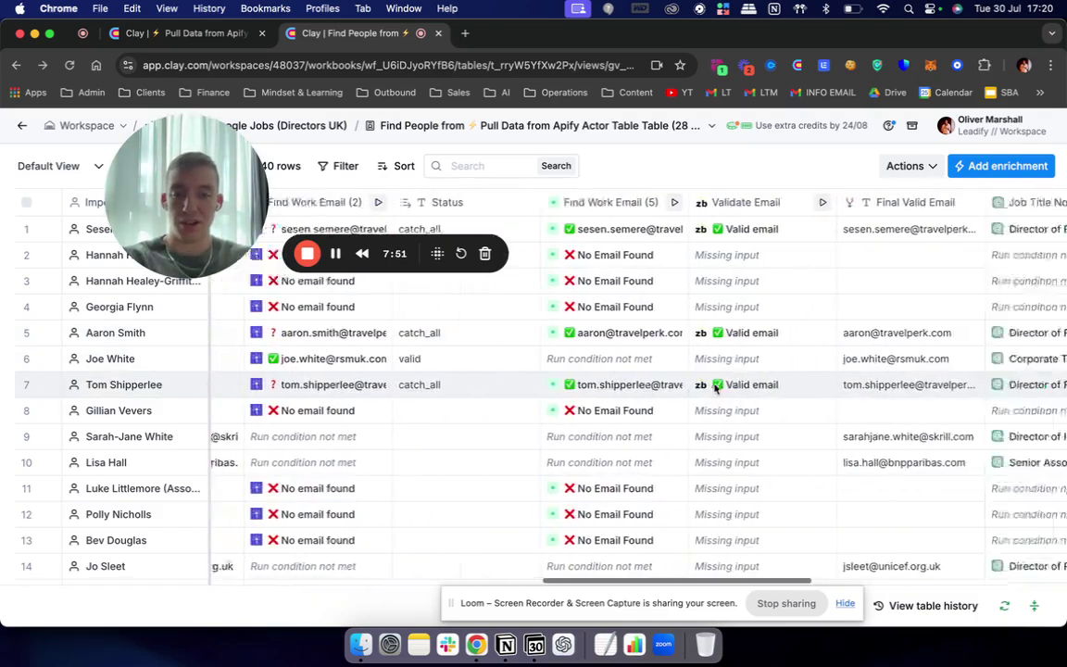
scroll(714, 387, left, 20)
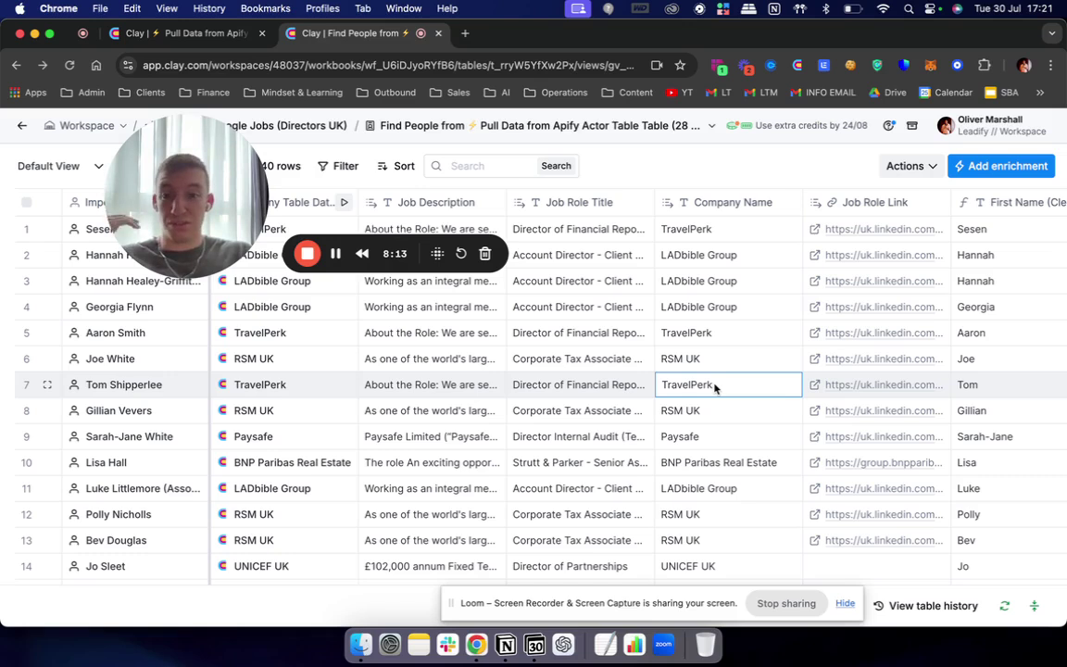
click(578, 359)
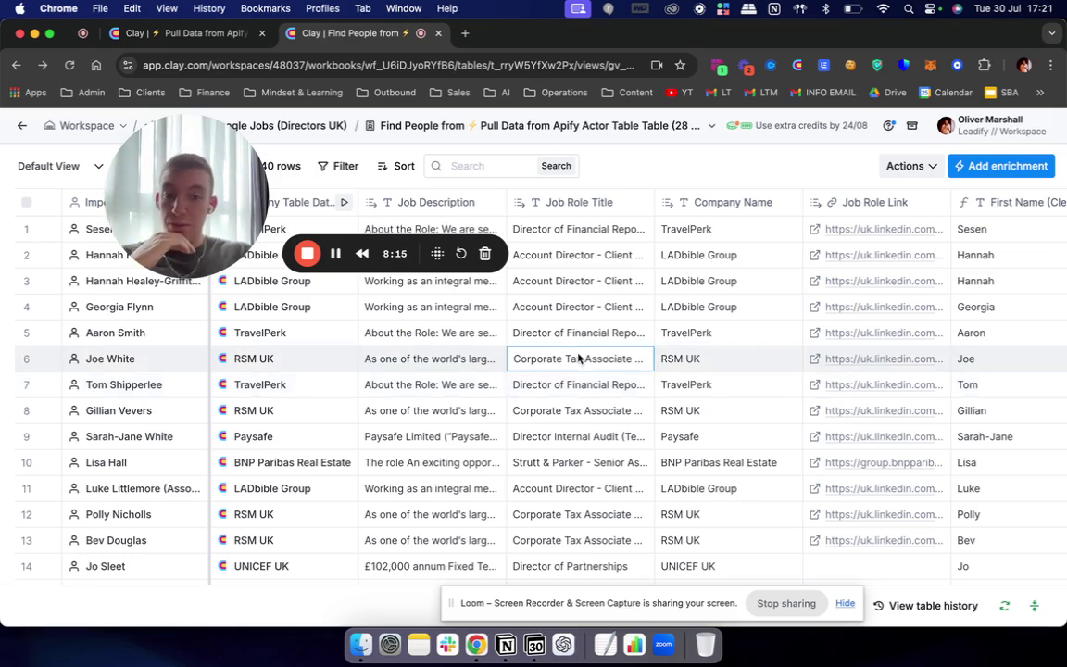